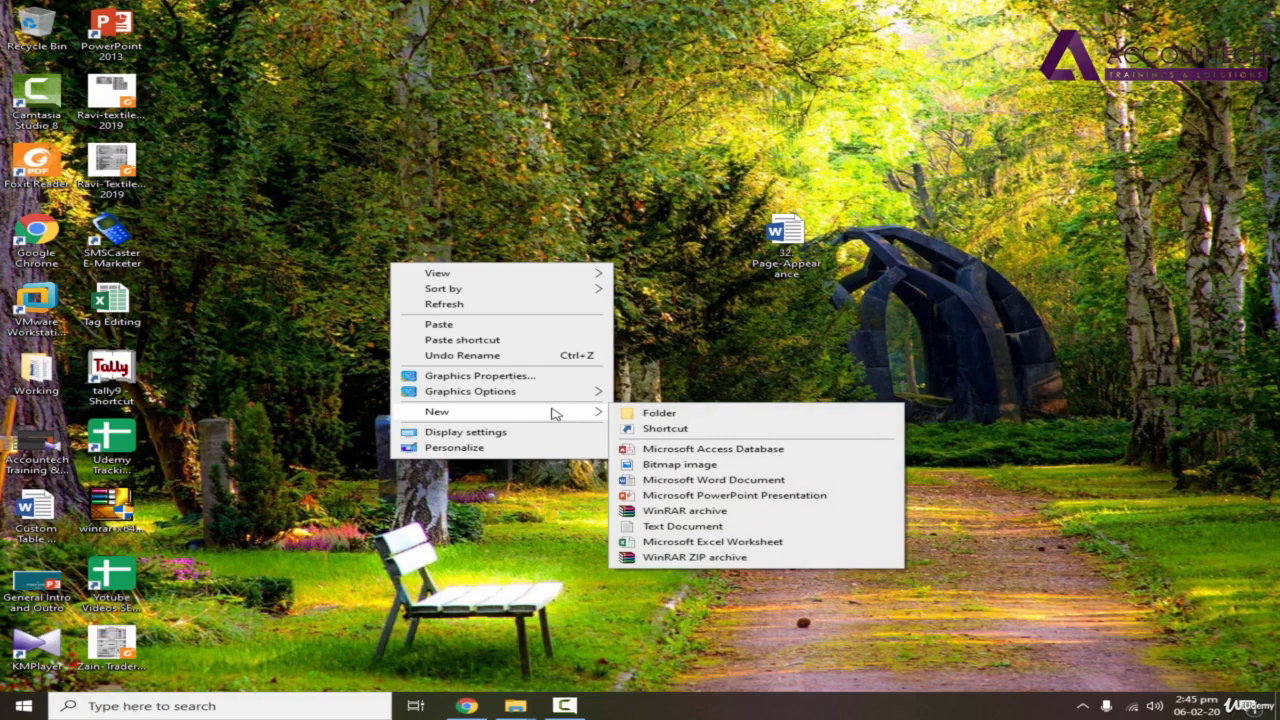
Create a new Microsoft Word document on the desktop, name it "Manual Document" and open it.
click(690, 479)
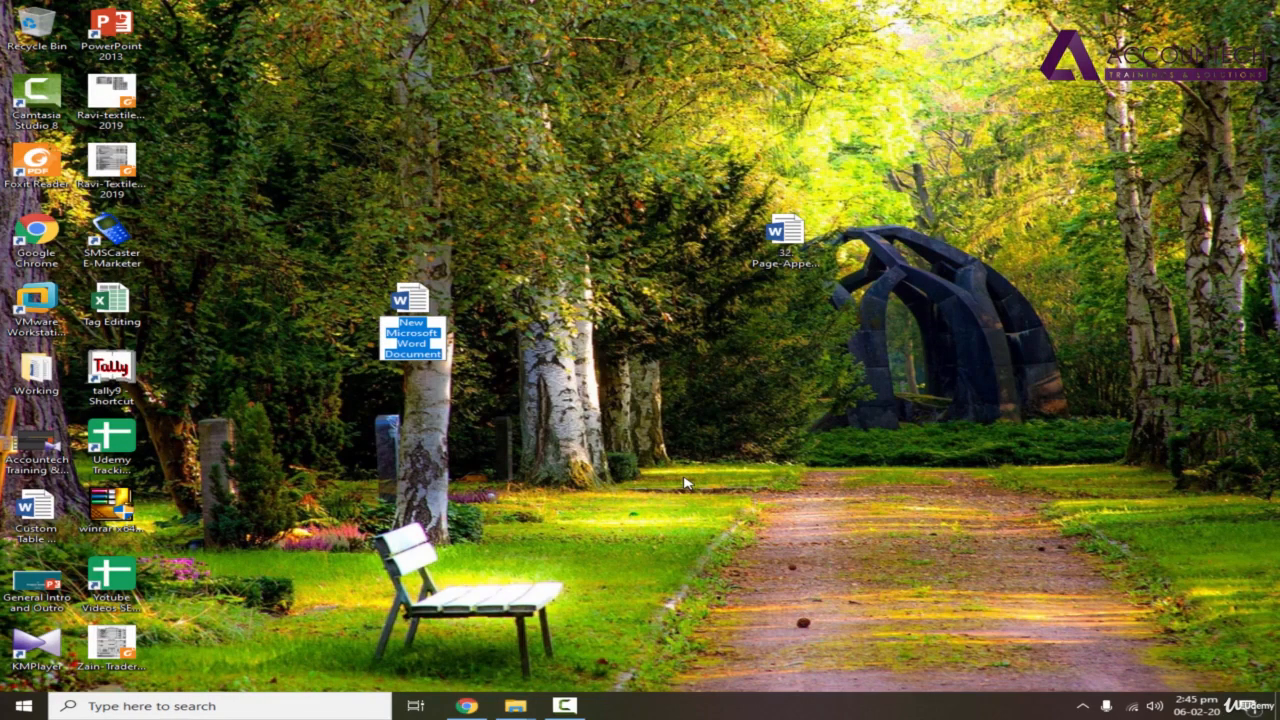
text(Manual D)
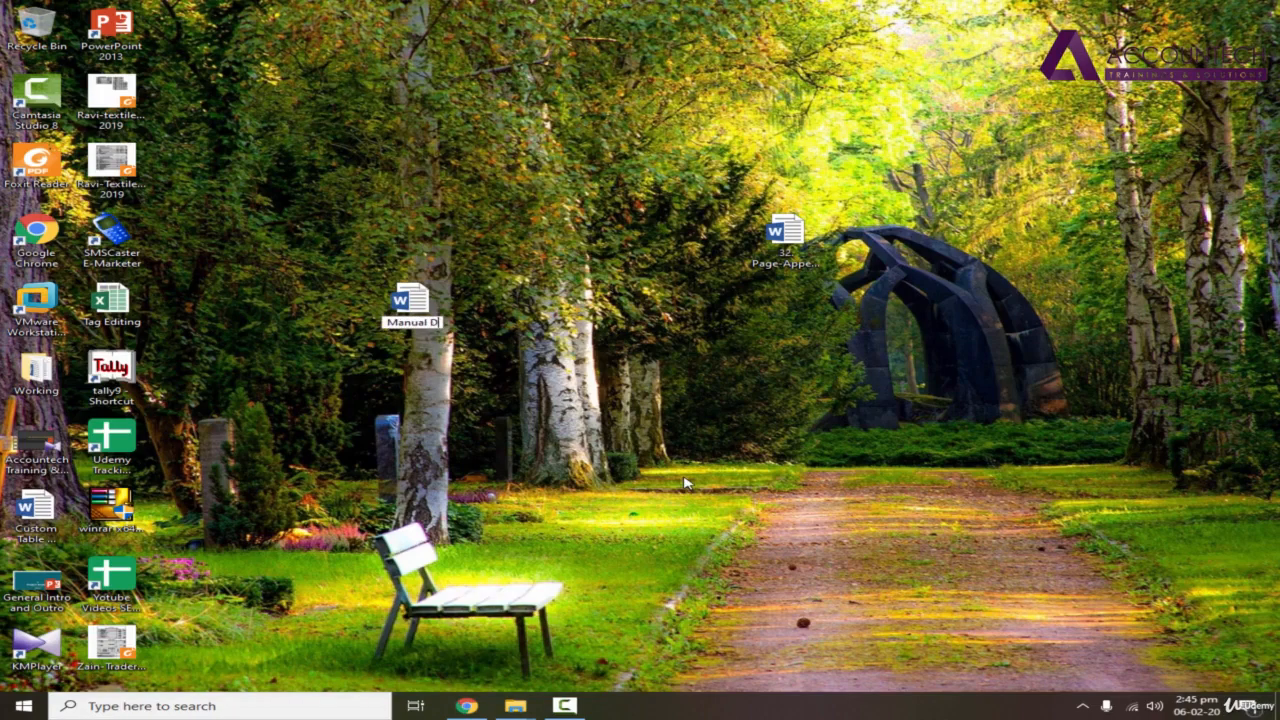
text(ocument)
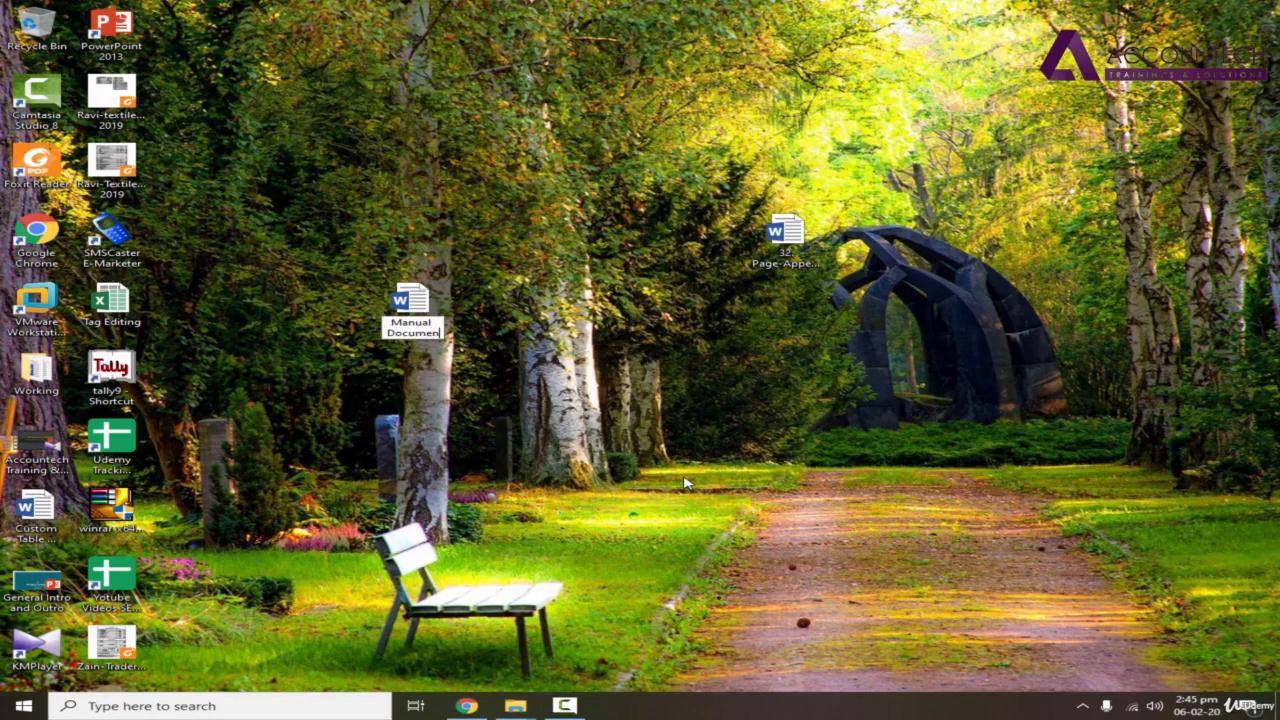
key(Return)
key(Return)
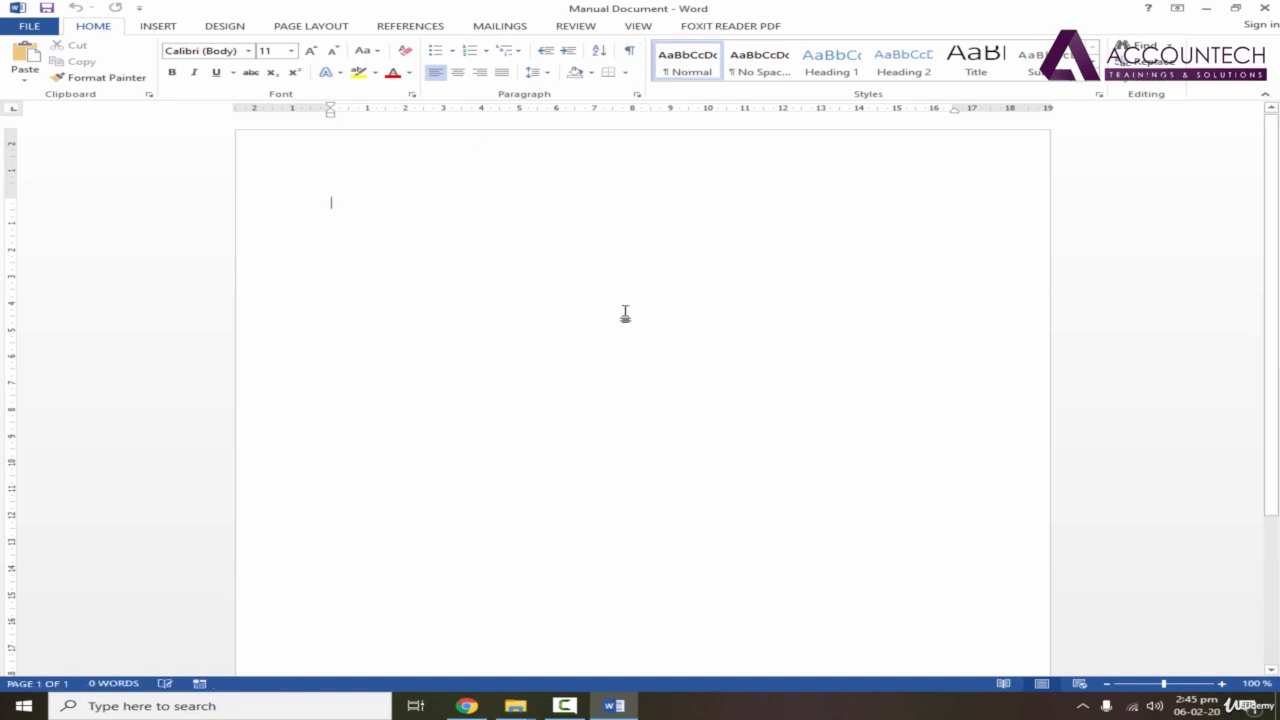
Enter random filler letters across the first line of the page, trimming the excess so they fit on one line.
text(sjiaiojsdiojsaojdsiaodjaosjdoiasj)
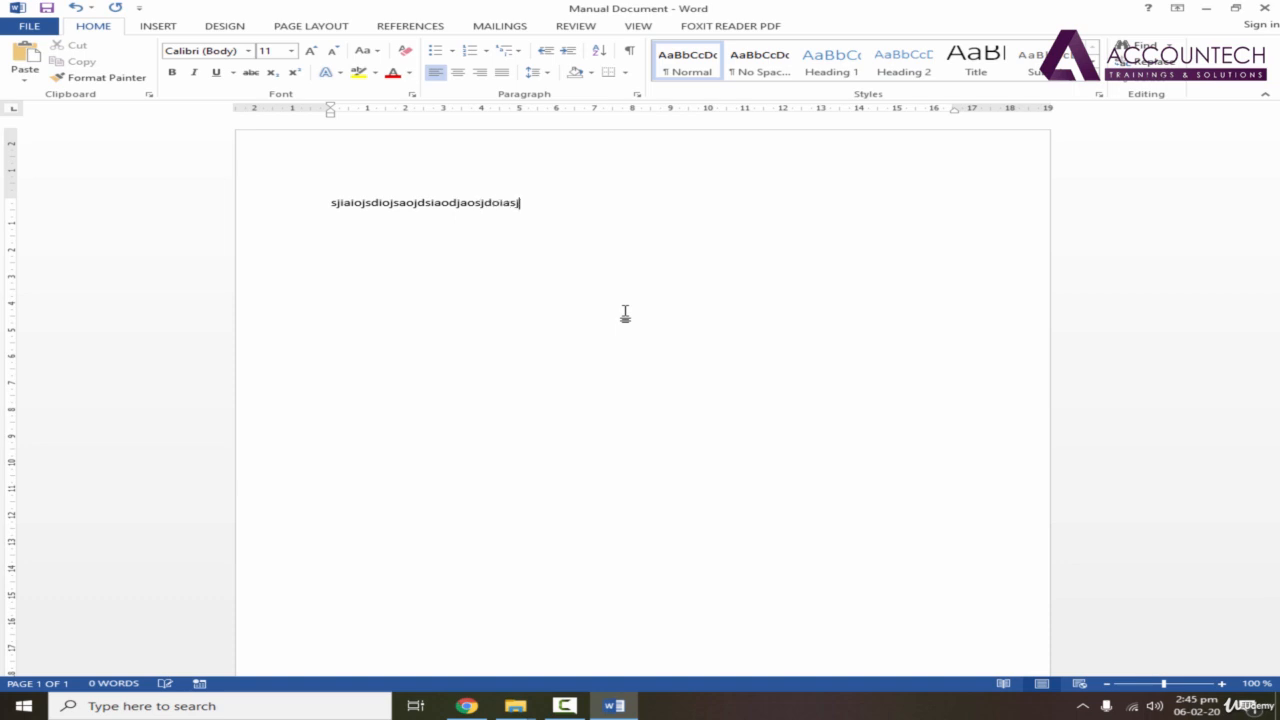
text(dijasdjsioajdiojsaiodjsiadjoiasjdioasjdisajiosadjisjdasjdiojosaijsdiojsdiaosajdoj)
key(BackSpace)
key(BackSpace)
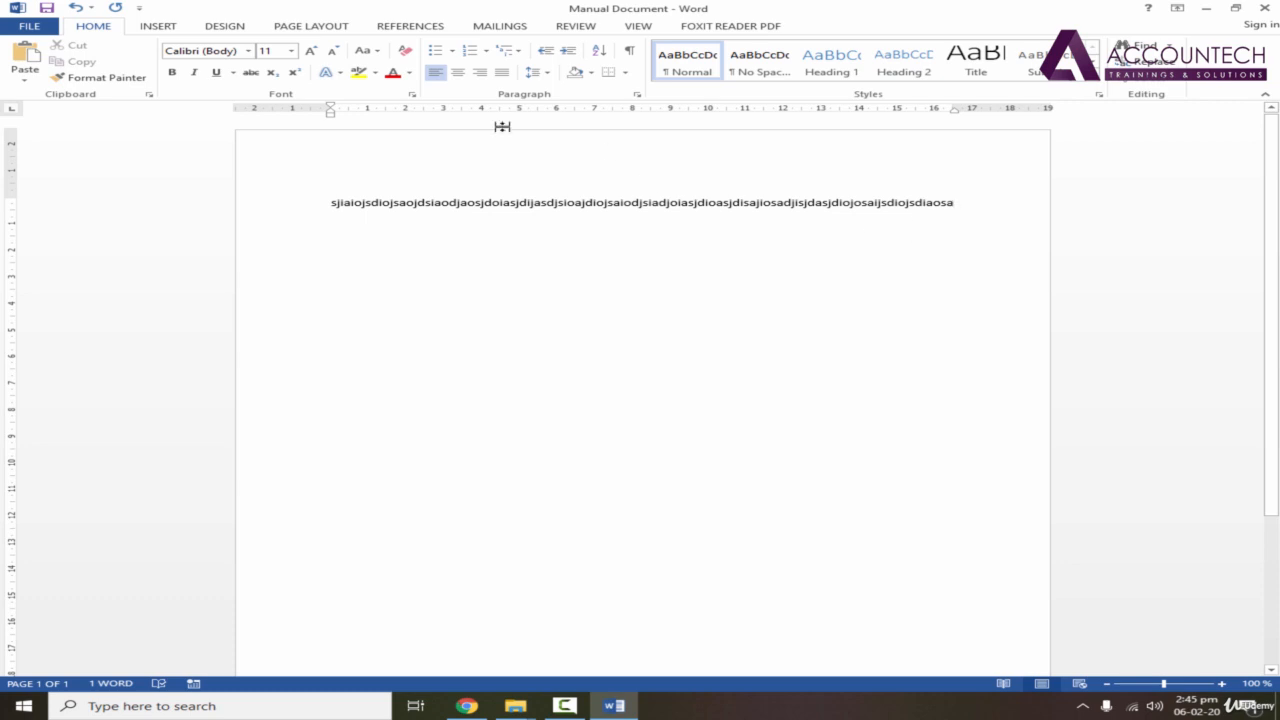
Set the document's page layout to two columns.
click(216, 72)
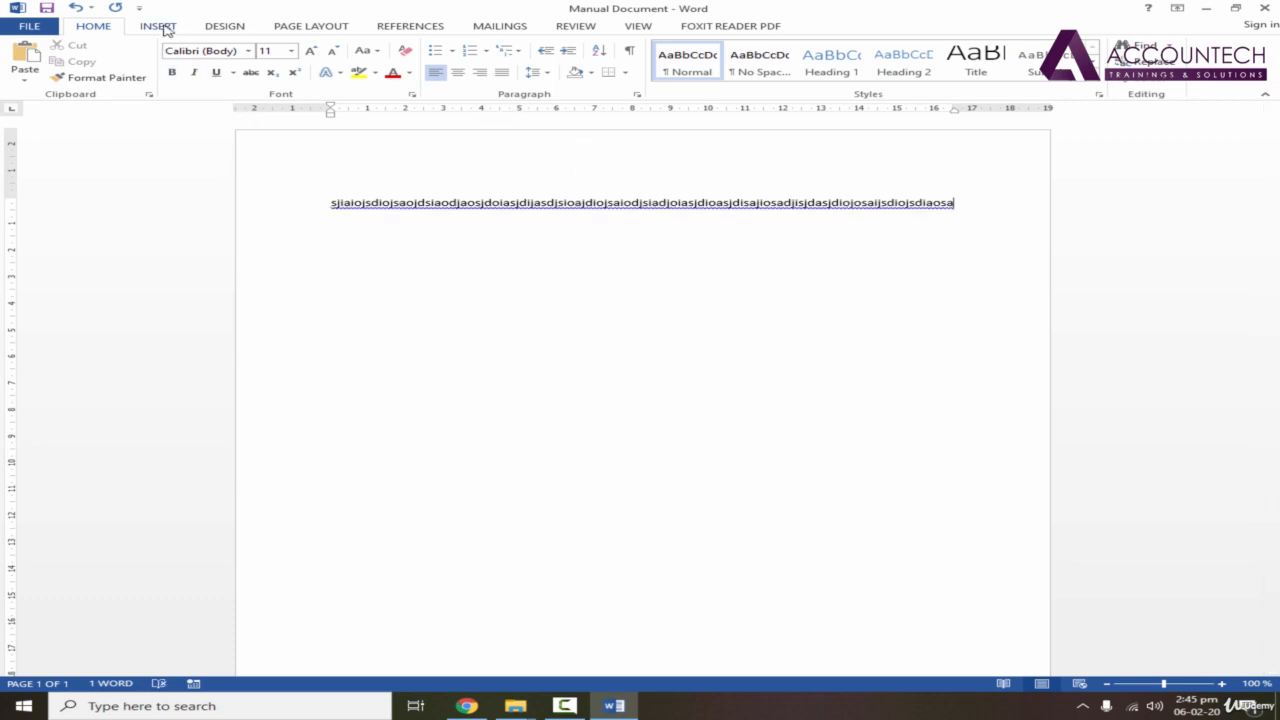
click(300, 28)
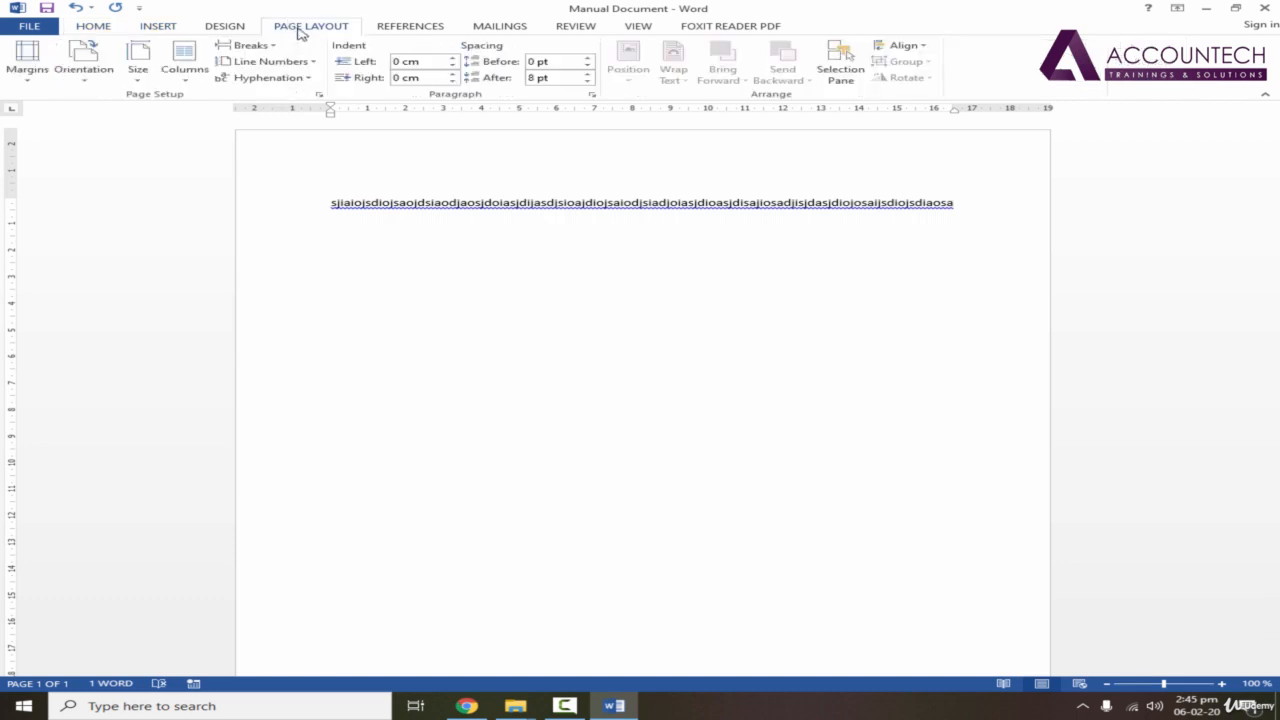
click(188, 78)
click(202, 134)
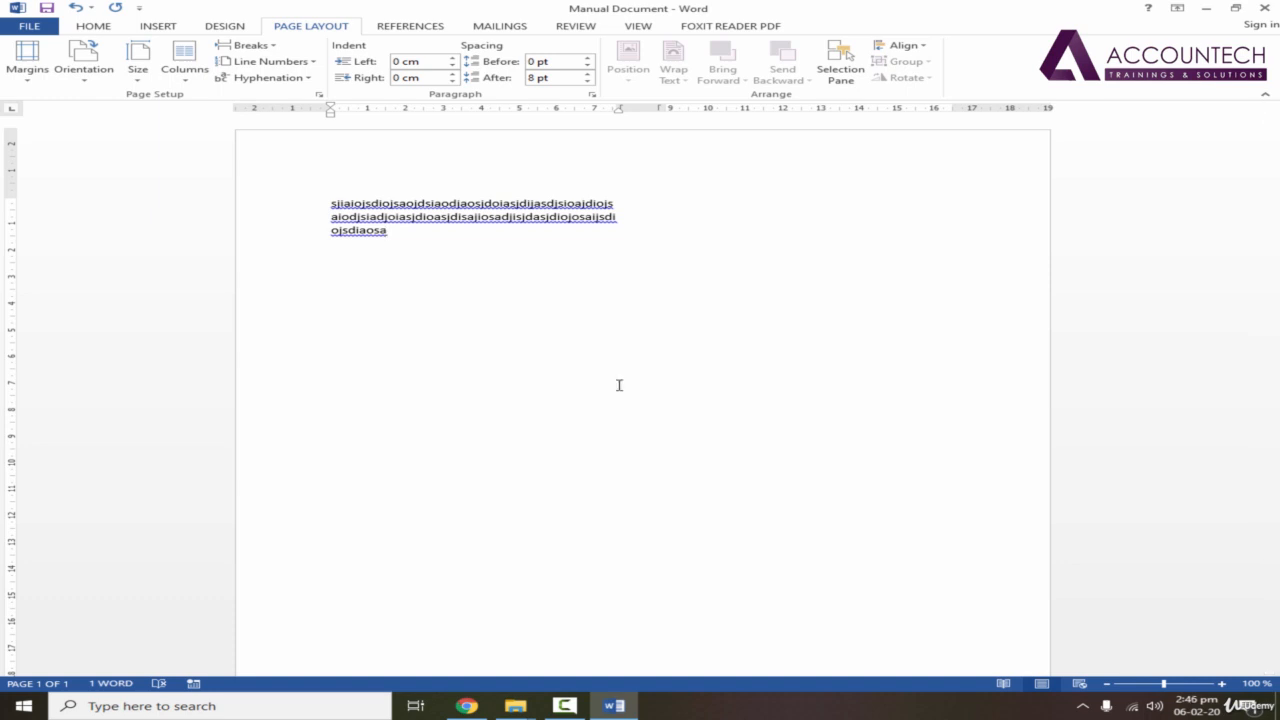
Extend the first column's filler text to about seven lines and add a second paragraph of random letters below it.
text(hsaujsaisoasjaioasjaiojsiajsioajasiojasijaiojsioasjoa)
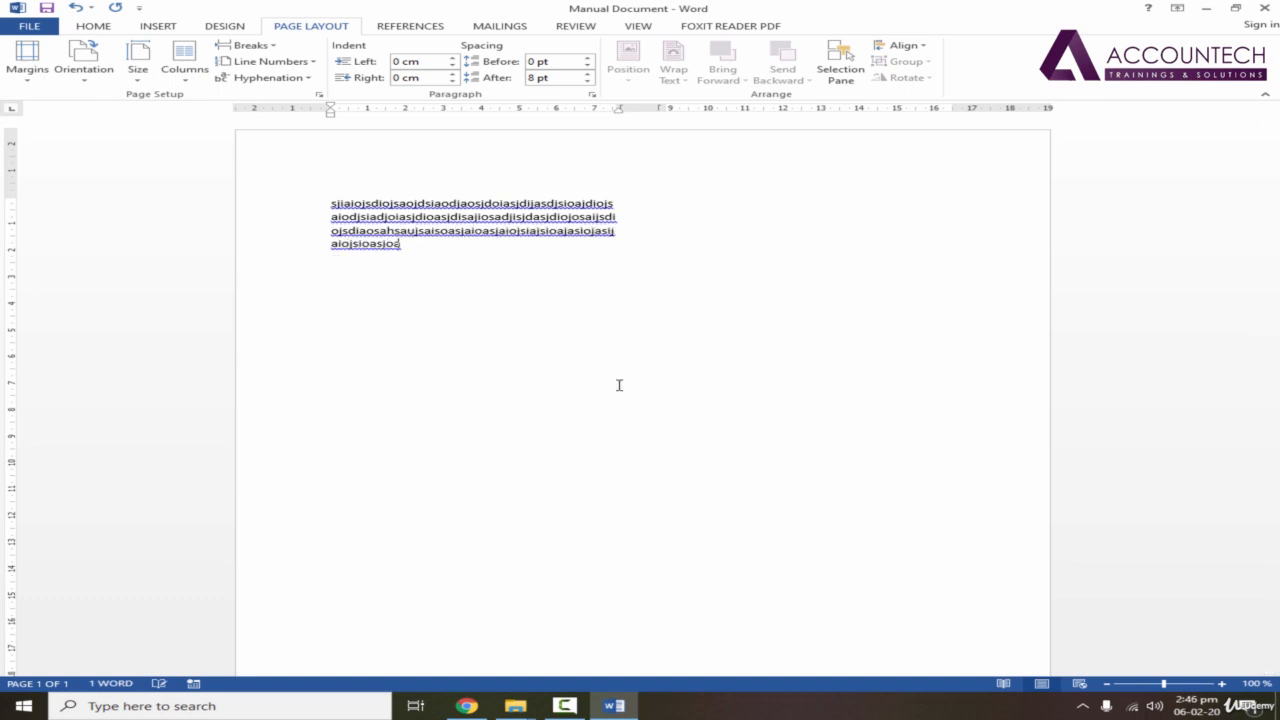
text(jisoajiaosjaiosjsioajsaiojsaiosjioajasoijsaoisajasiojsaiojosaj)
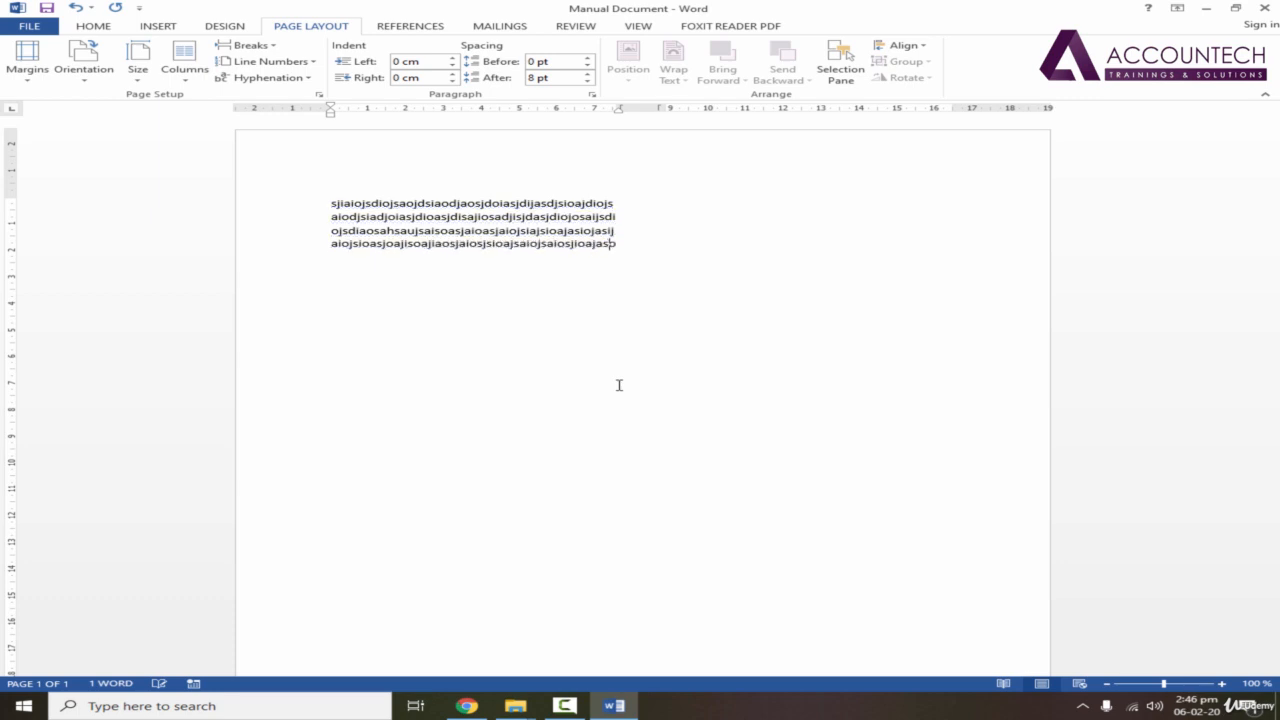
text(saioajsoiajsoiaja)
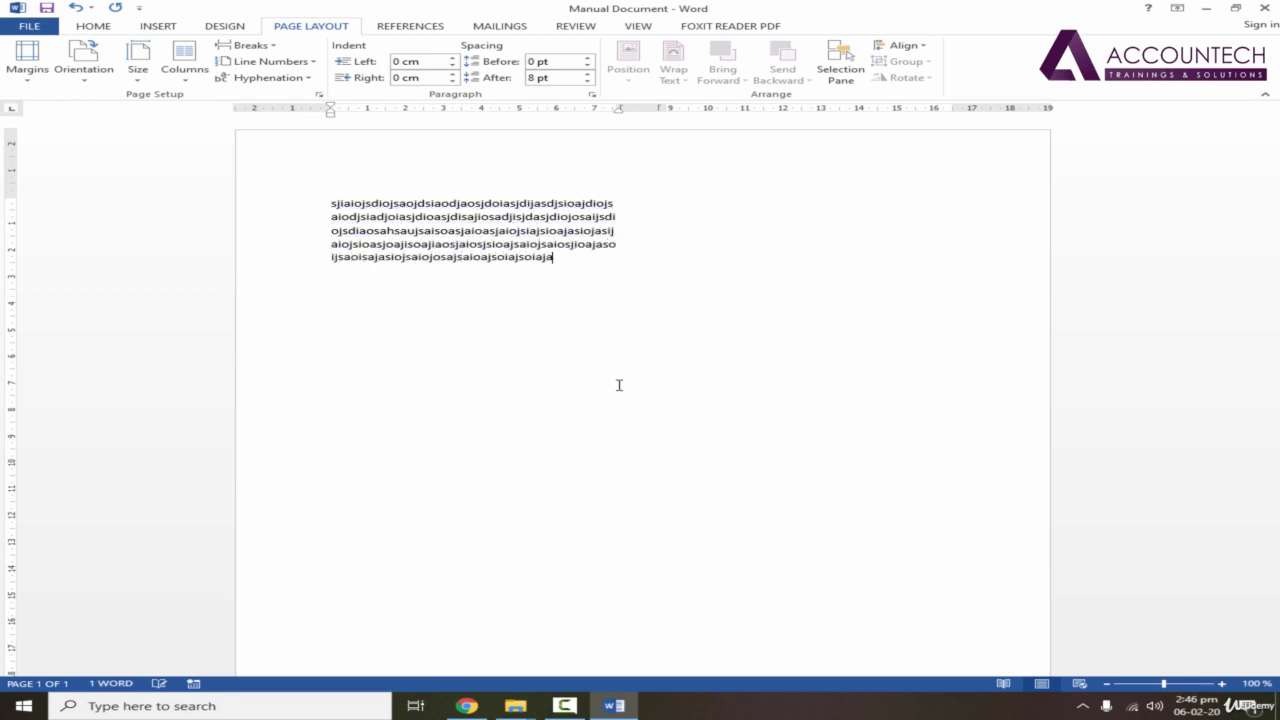
text(soisjaoijasiosajasiosjaiosajasoajsioasj)
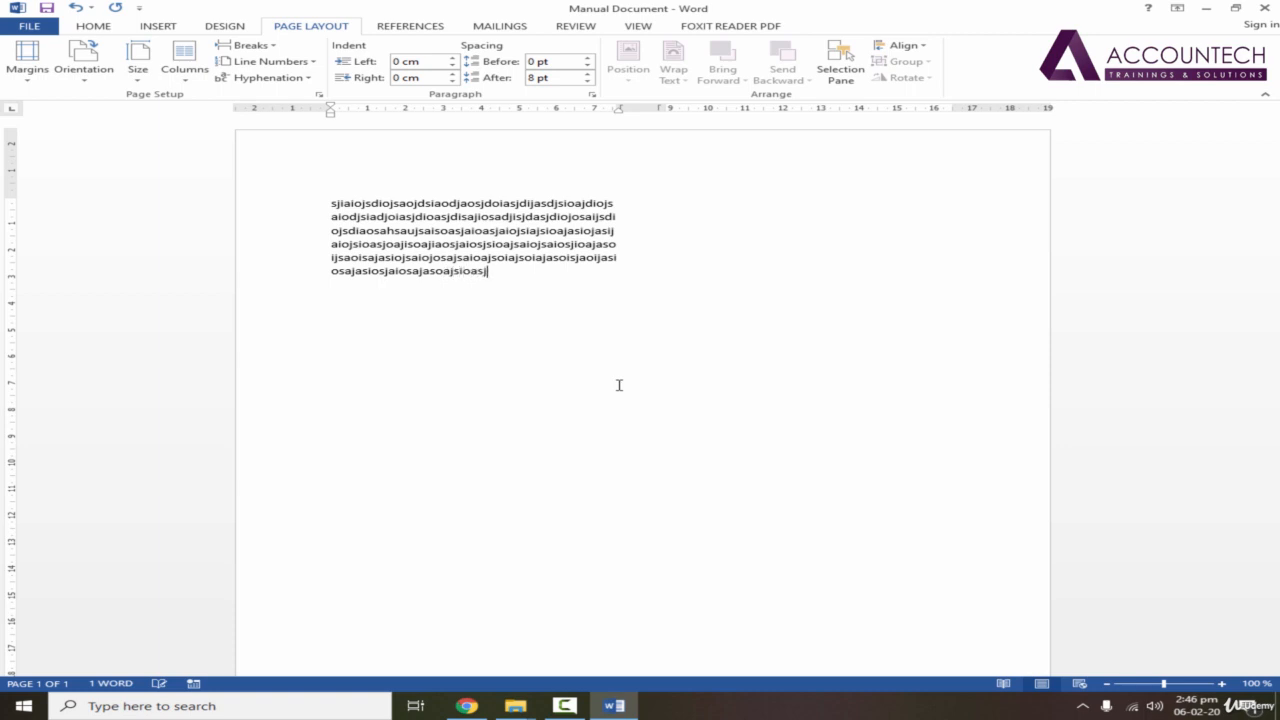
text(oajsosjaiajioasjsaiojasjoasj)
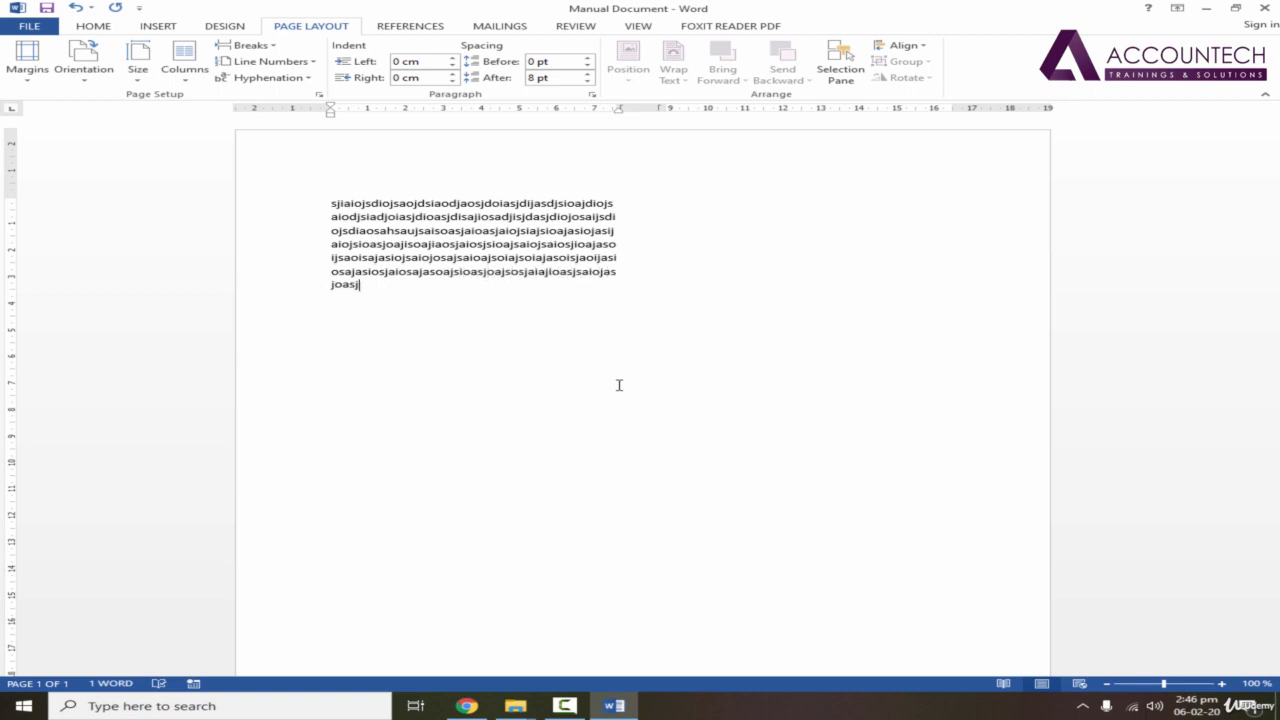
key(Return)
text(ayshasusahjsuiajhsa)
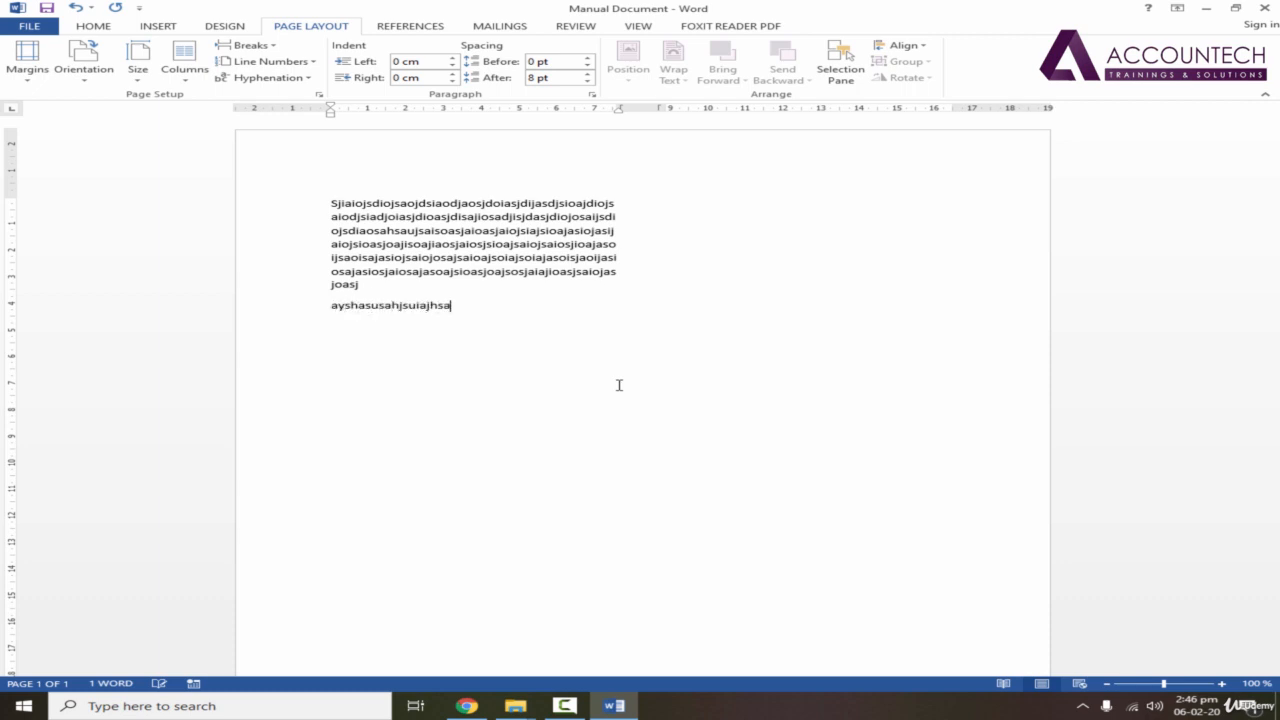
text(jaiosoajsoisjsoaijsaojaiossjiosjiosjasaioasj)
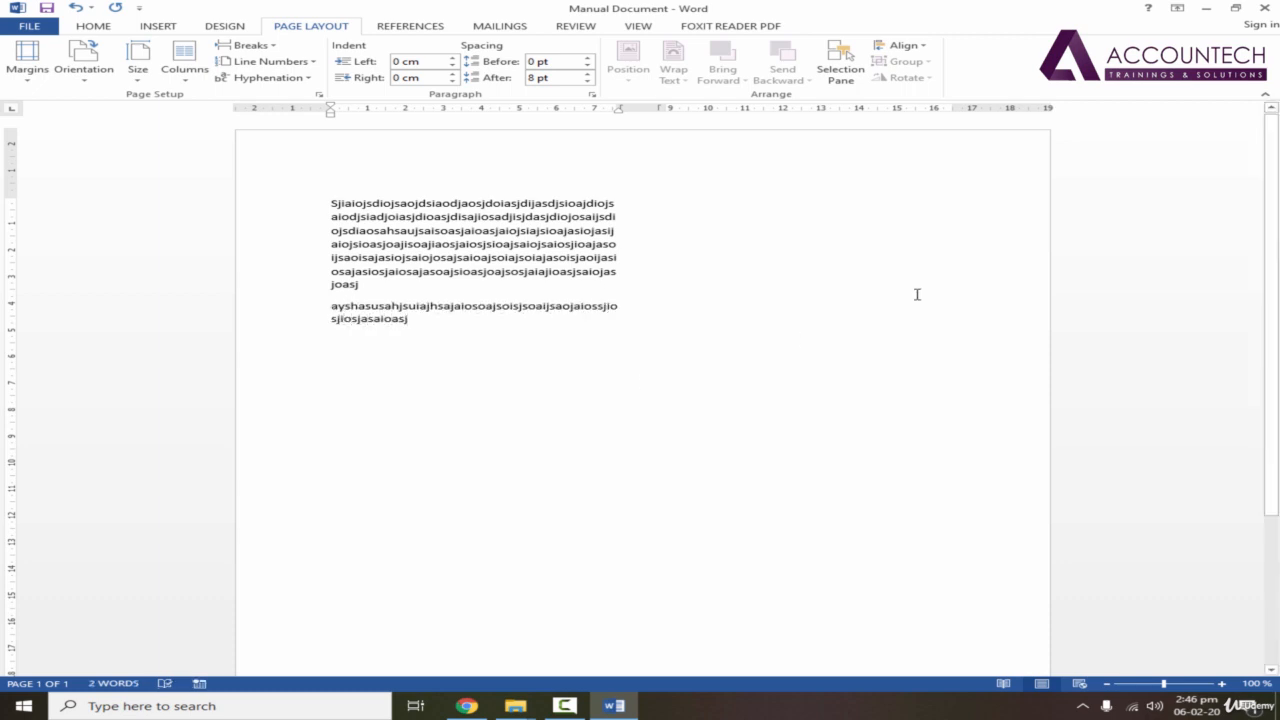
Insert a column break after the second paragraph and enter about three lines of random filler text in the second column.
click(762, 200)
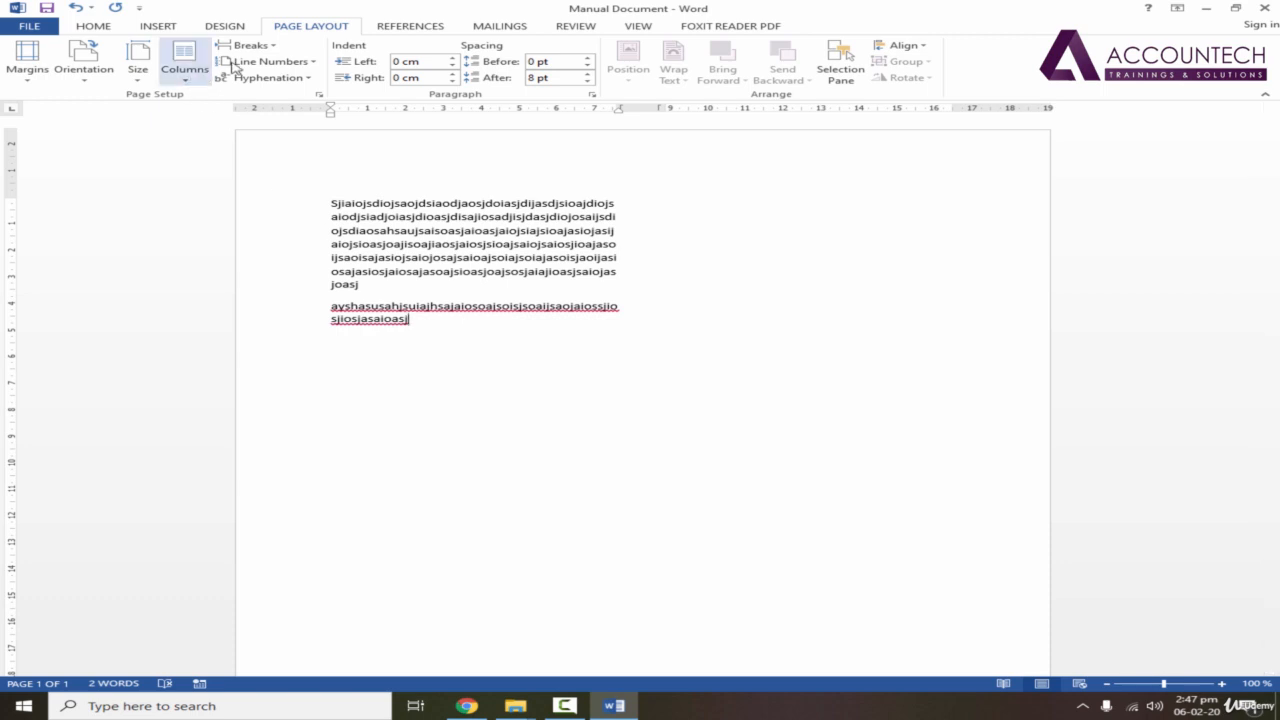
click(268, 46)
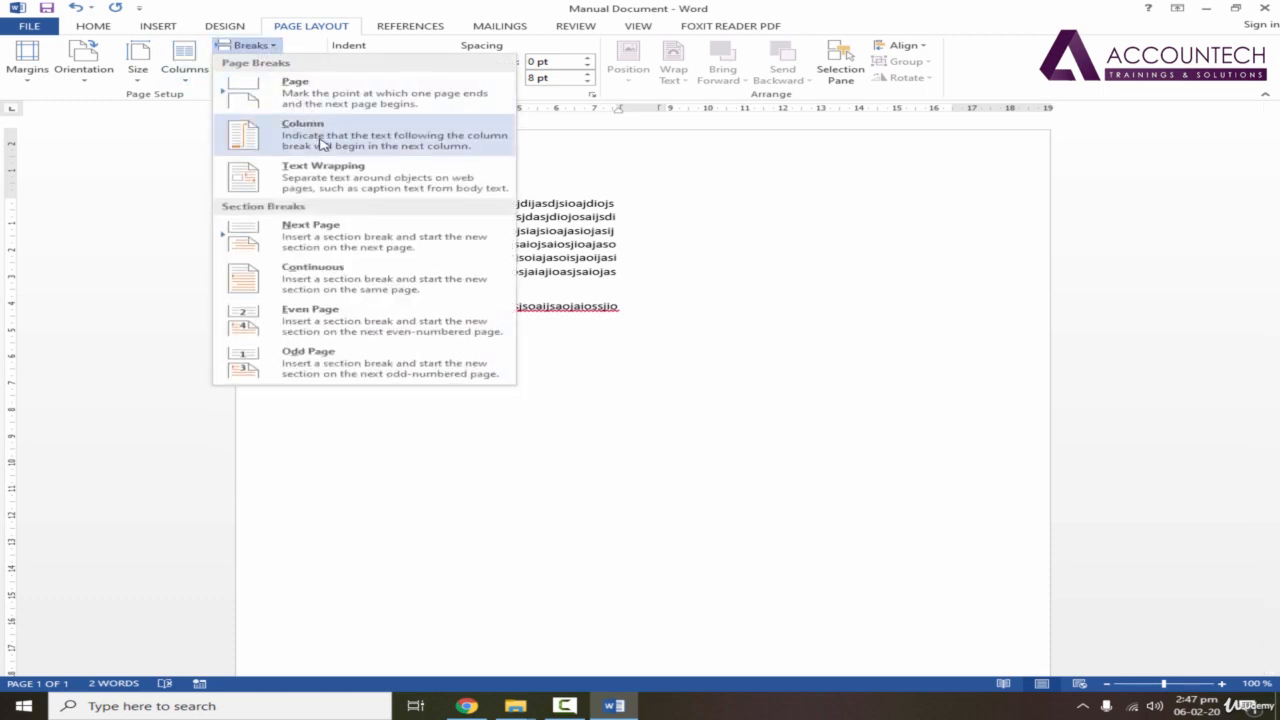
click(355, 144)
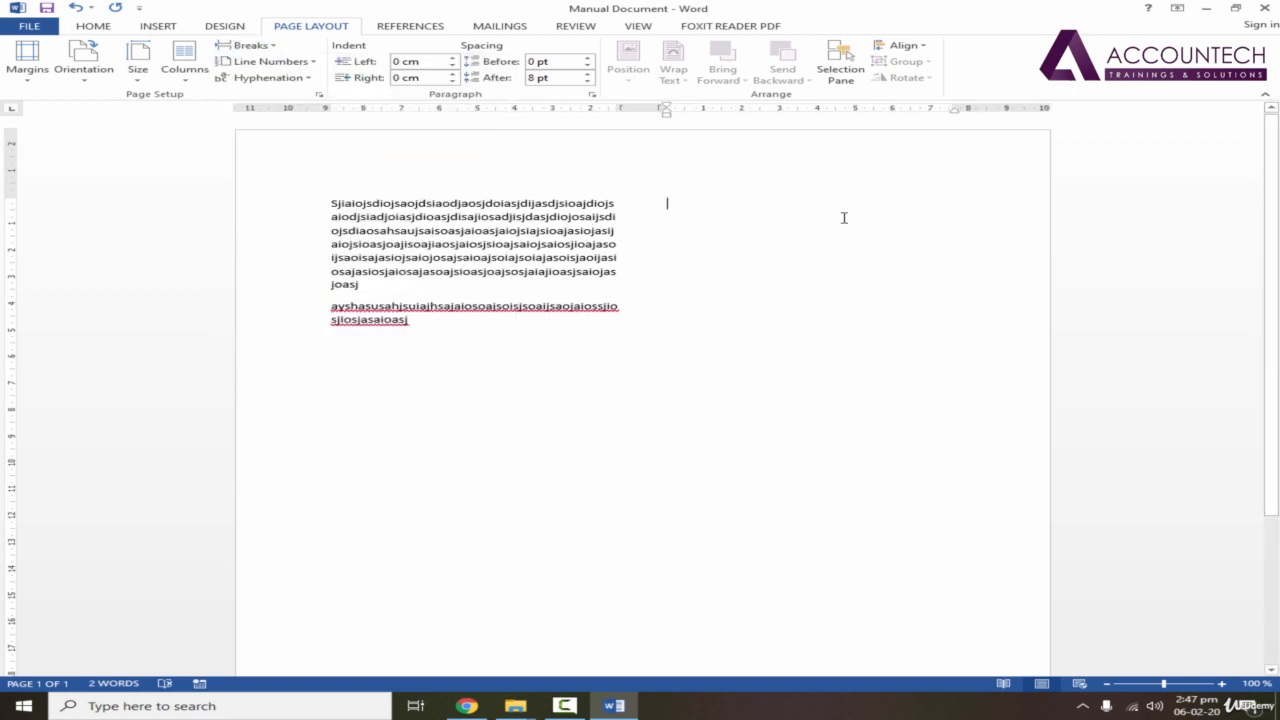
text(djhuidjiosajiodjo)
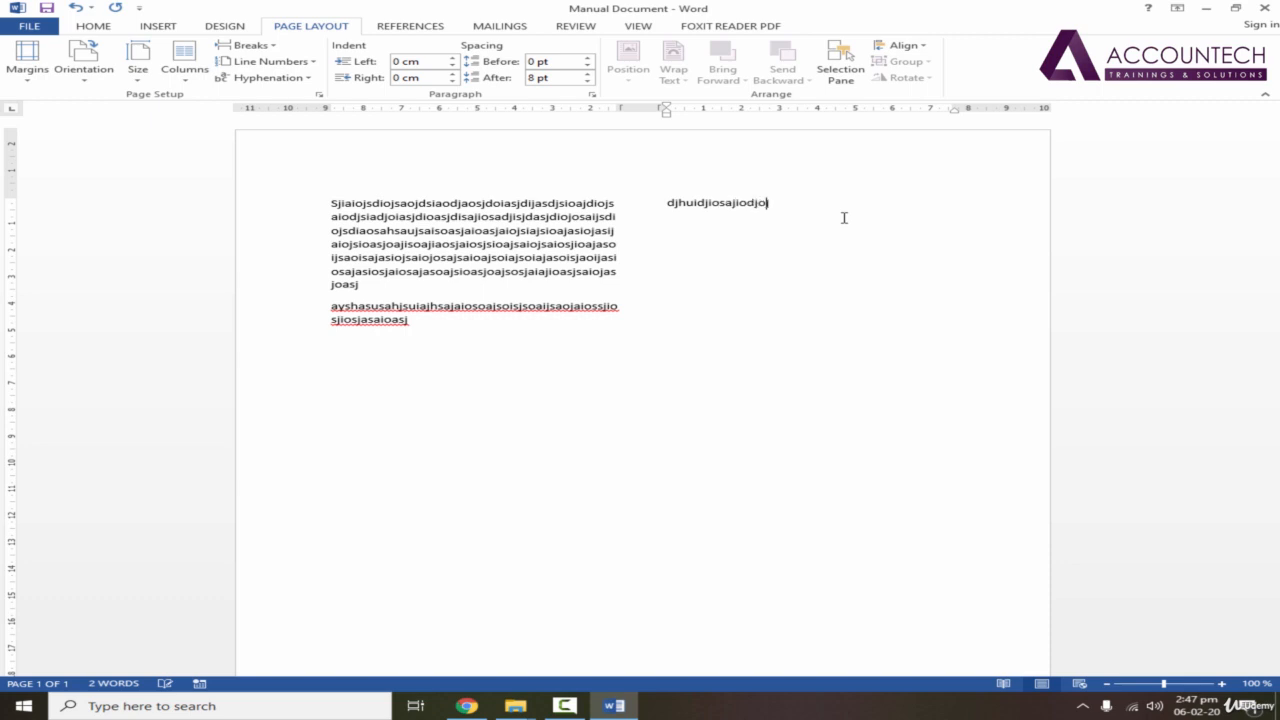
text(joasjiosjdioasjdiodjasiojdiasodjiaosjdiosjdioasjiosjdiosjd)
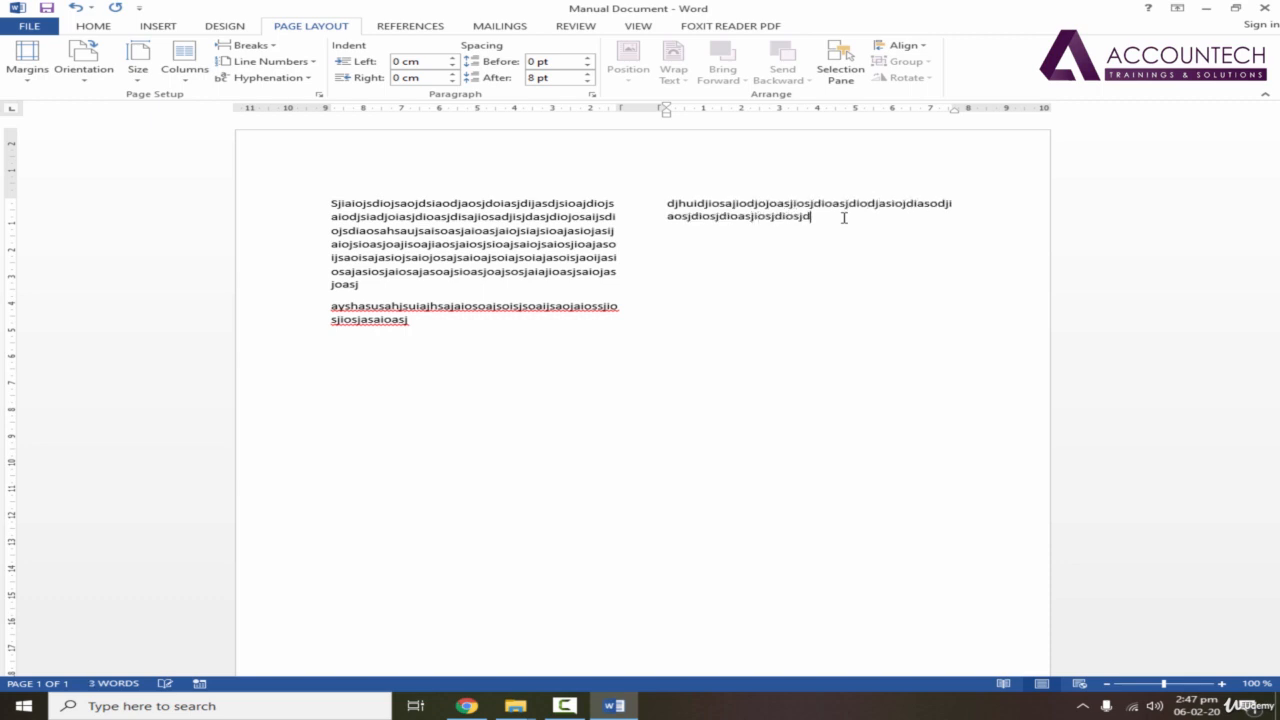
text(iaosjsdiosjaioasjsdiojasiodjioasjdioasjidojioasdjdsioj)
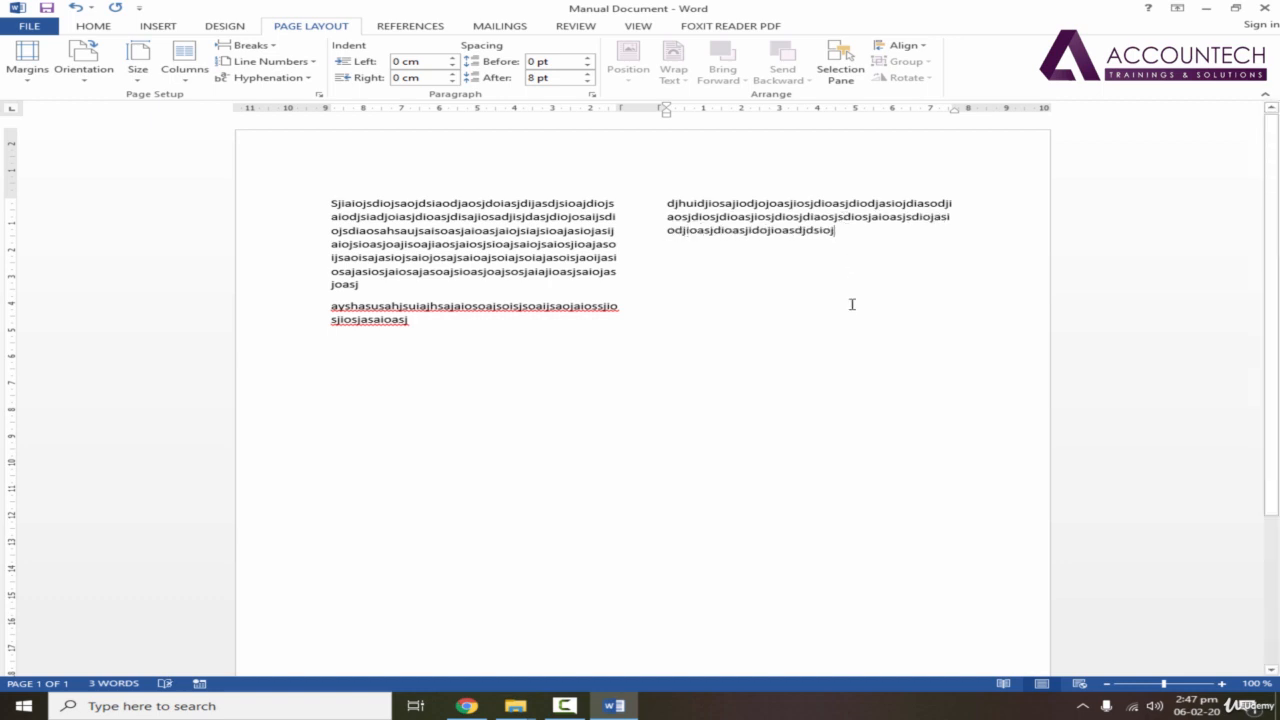
Show the formatting marks and add a third paragraph of random filler text just before the column break.
click(95, 27)
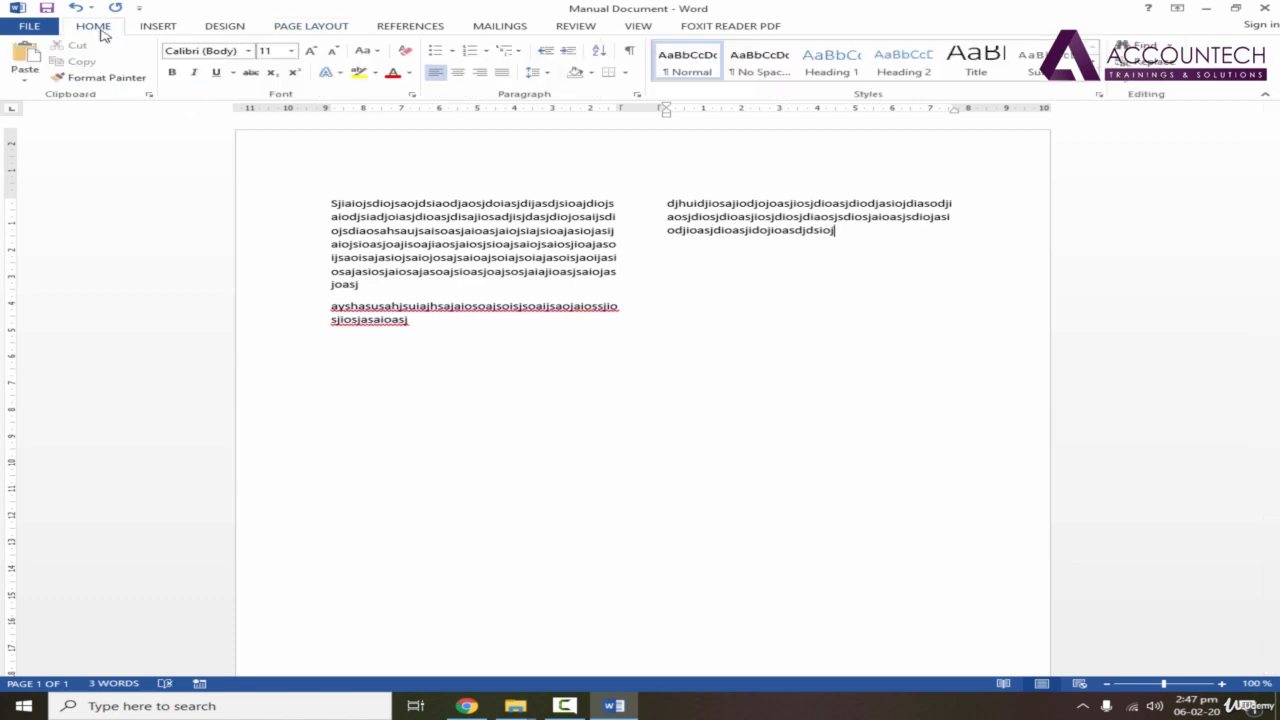
click(628, 50)
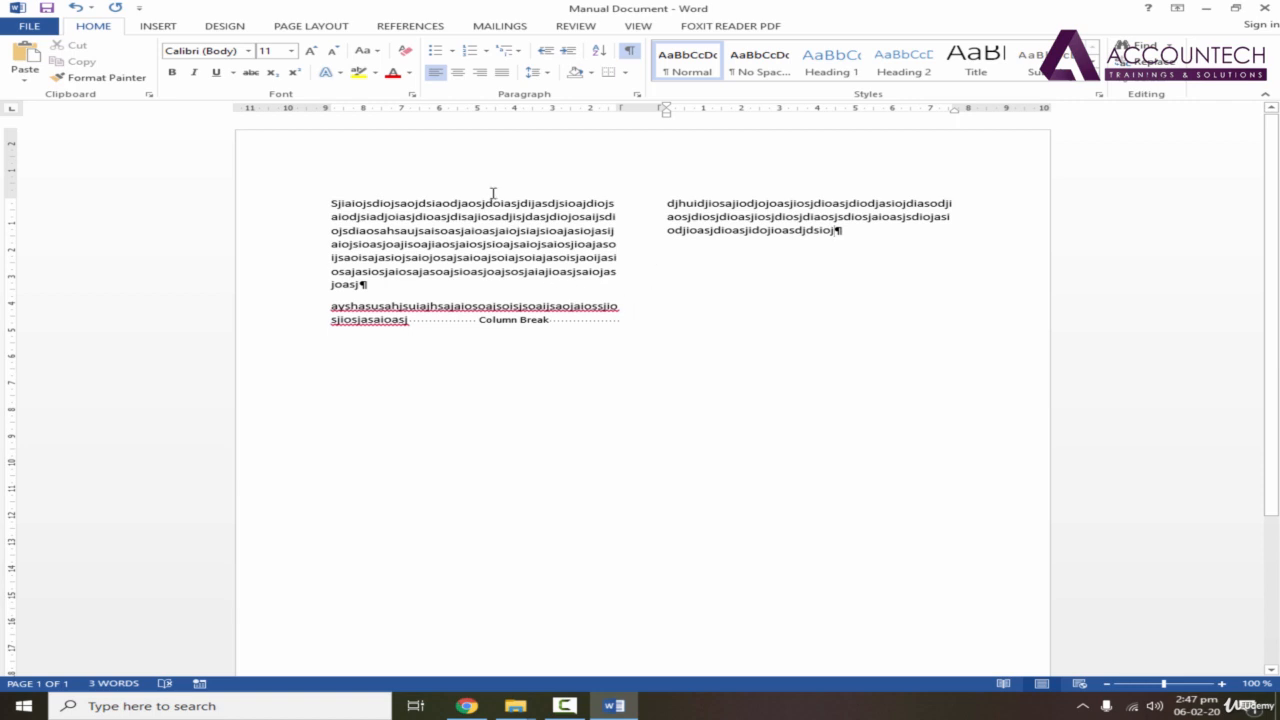
click(428, 340)
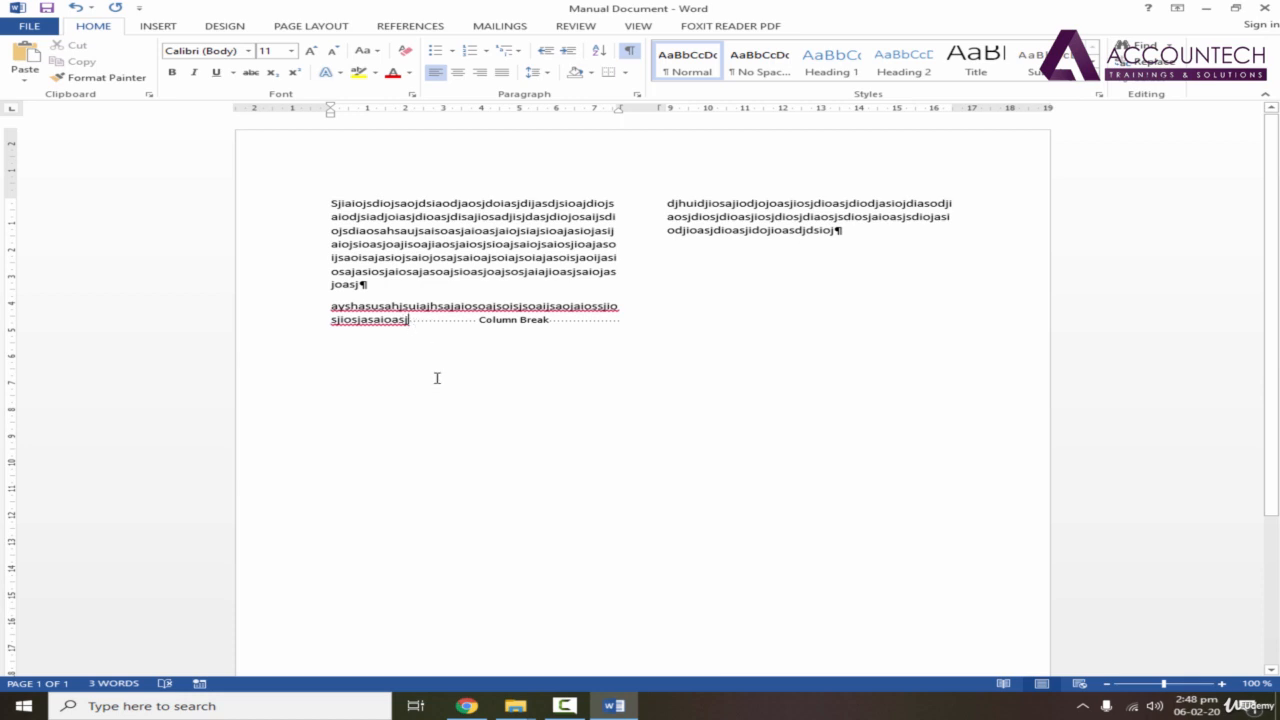
key(Return)
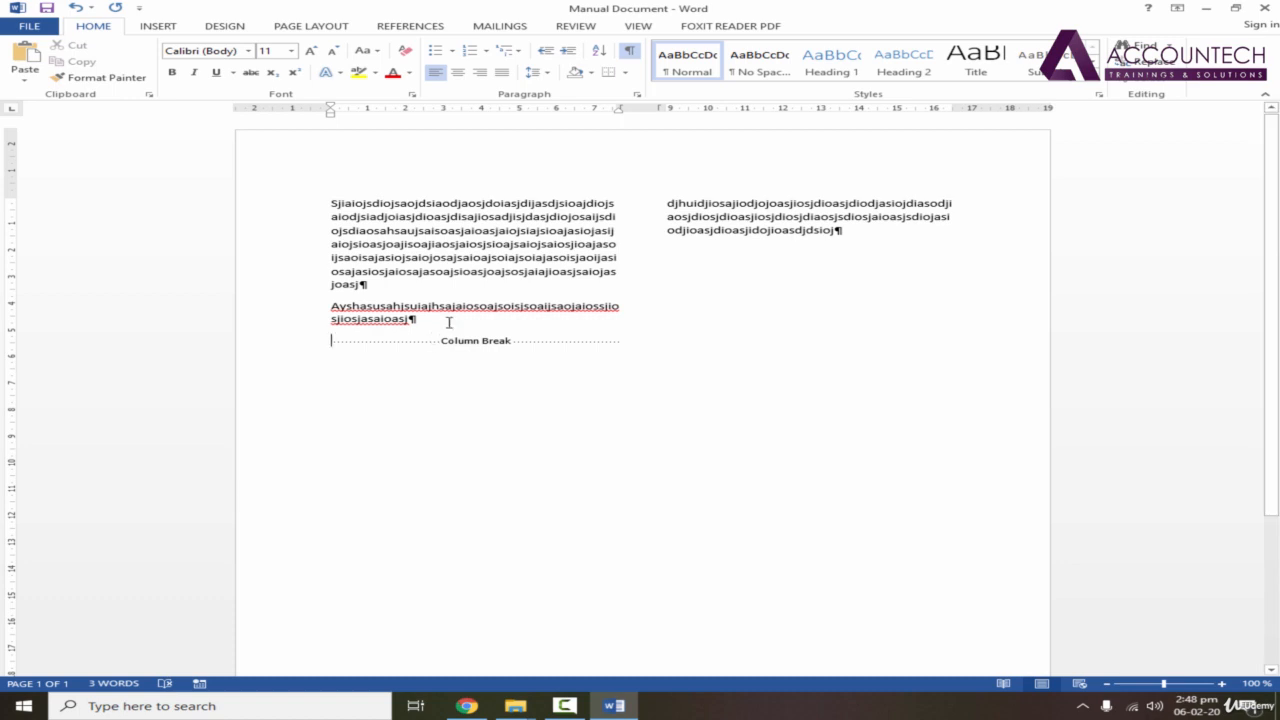
key(Return)
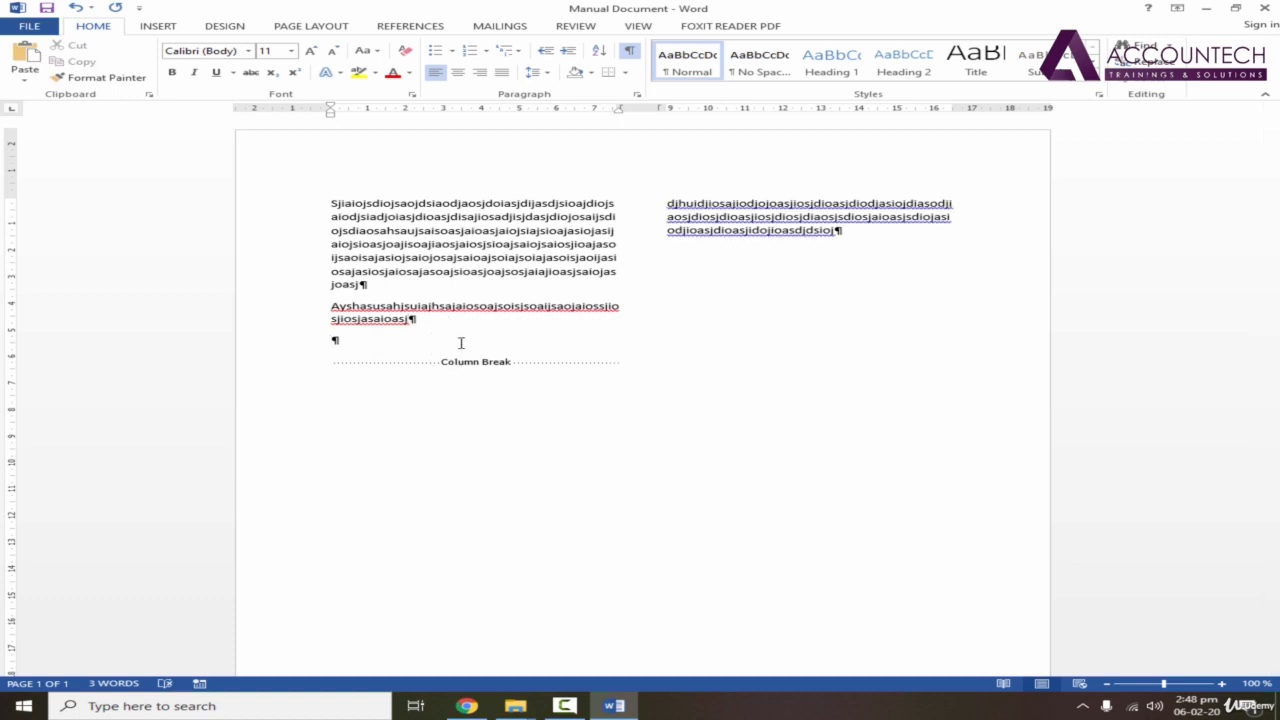
text(dsoapksodpkdsaopkdkopaskdopaskdopksdopaskdopak)
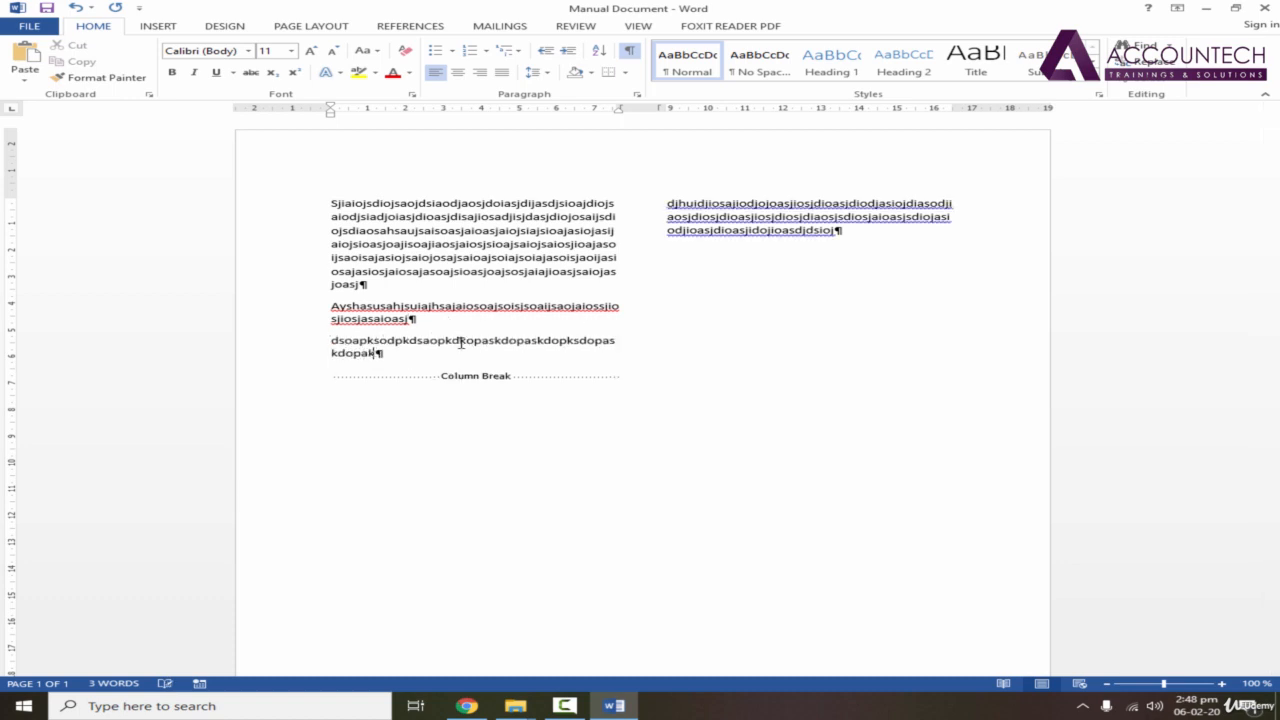
text(poskopdkskadspasdkpsdkokdsa)
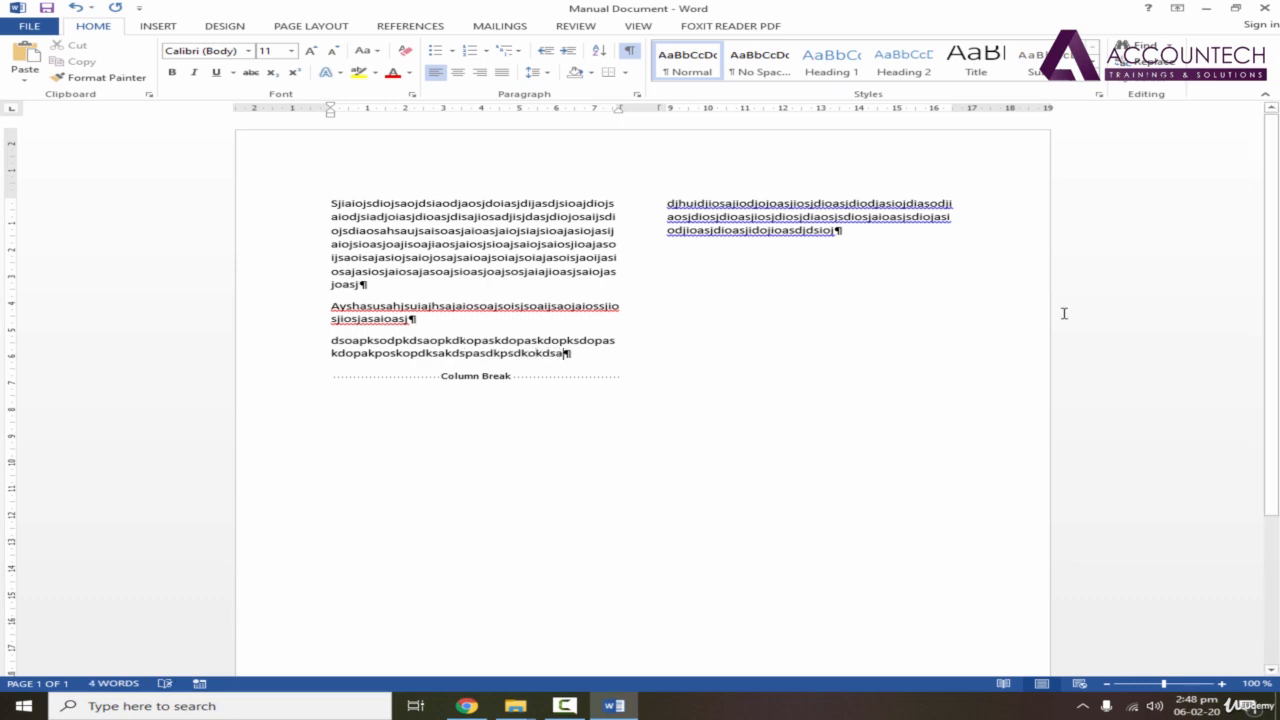
Hide the formatting marks and place the cursor at the end of the first column's last paragraph.
click(636, 55)
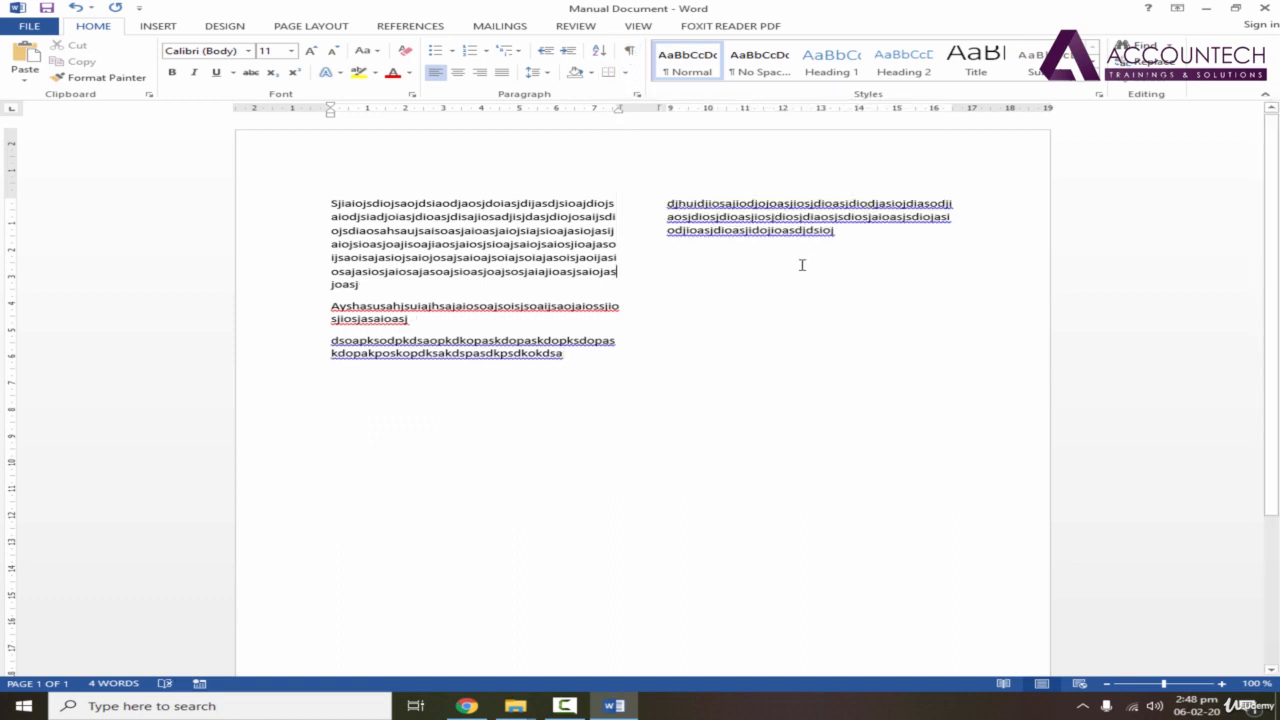
click(853, 238)
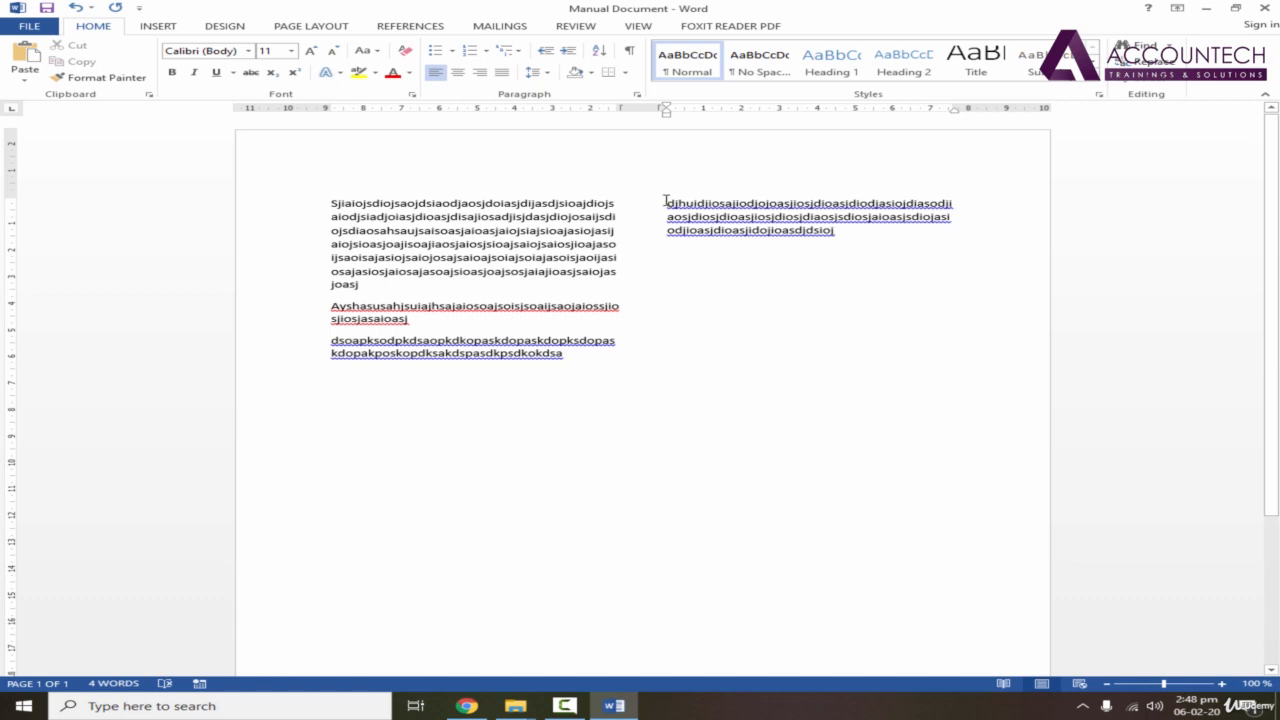
click(365, 353)
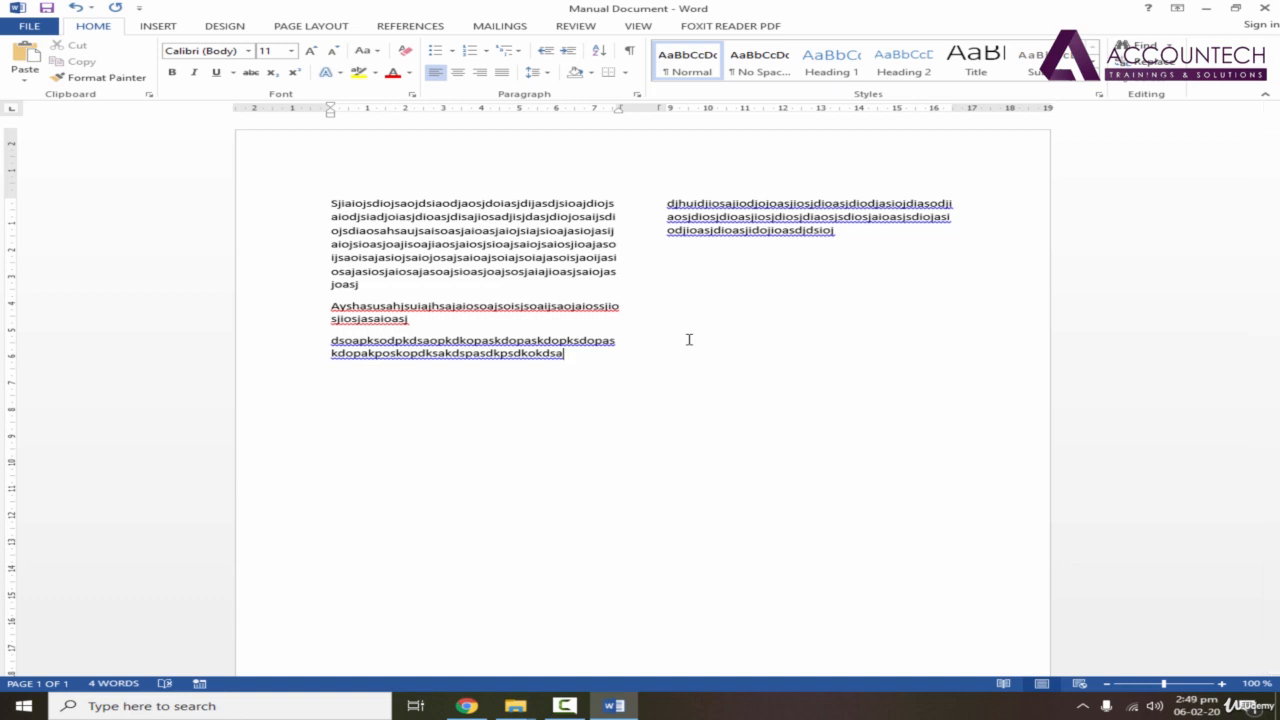
click(580, 360)
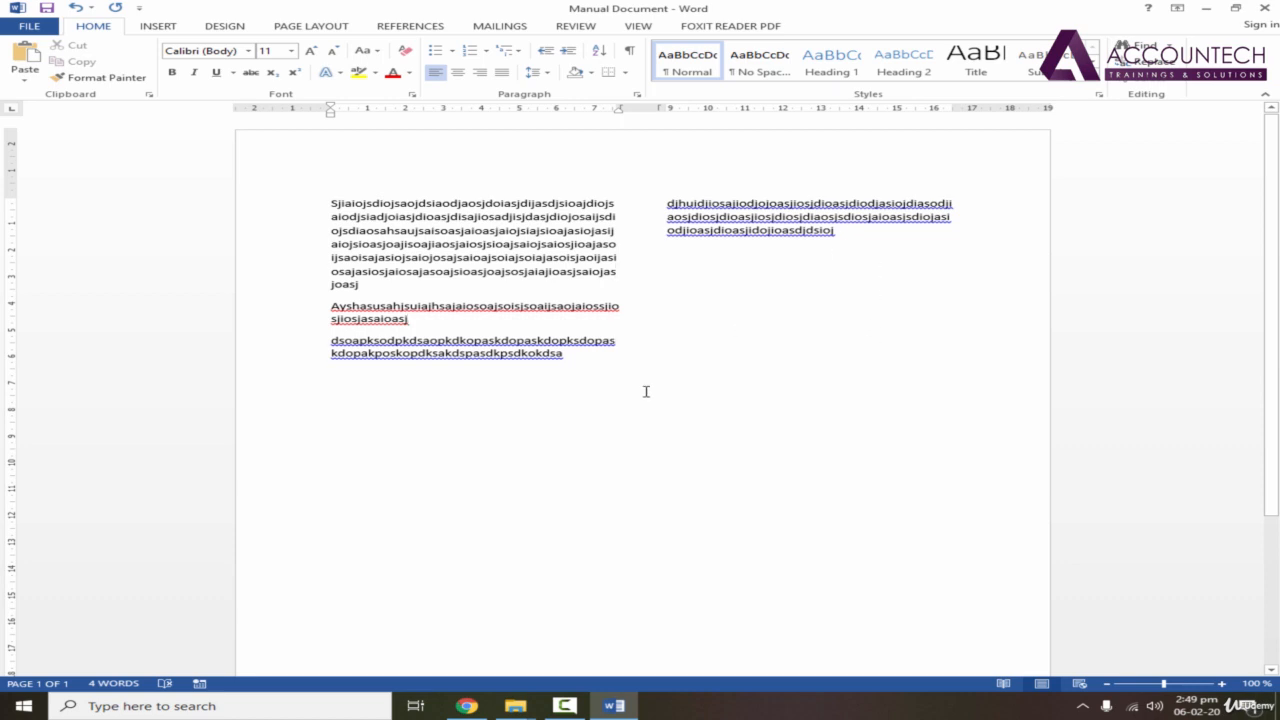
Show the formatting marks again and place the cursor at the end of the second column's text.
click(569, 356)
key(ctrl+shift+8)
key(ctrl+shift+Return)
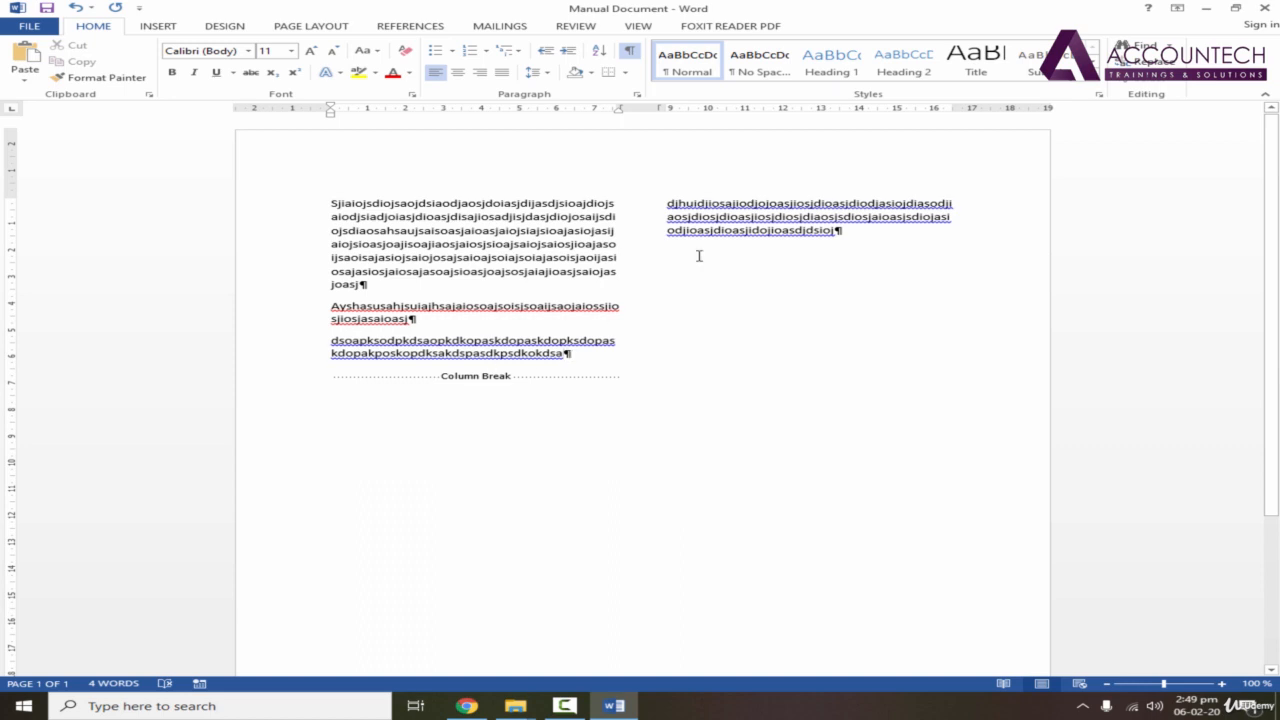
click(849, 230)
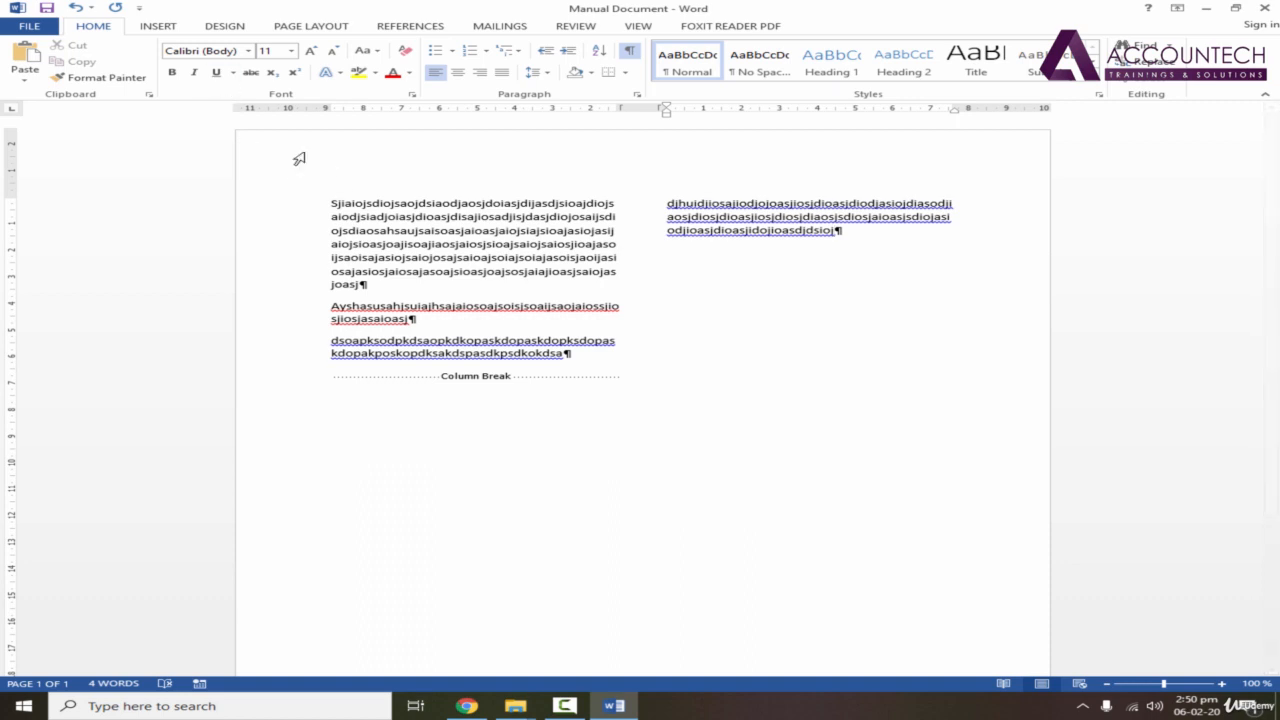
Set the spacing between the whole document's two equal-width columns to 1.4 cm and add a line between them.
click(170, 29)
click(106, 29)
click(352, 33)
click(186, 80)
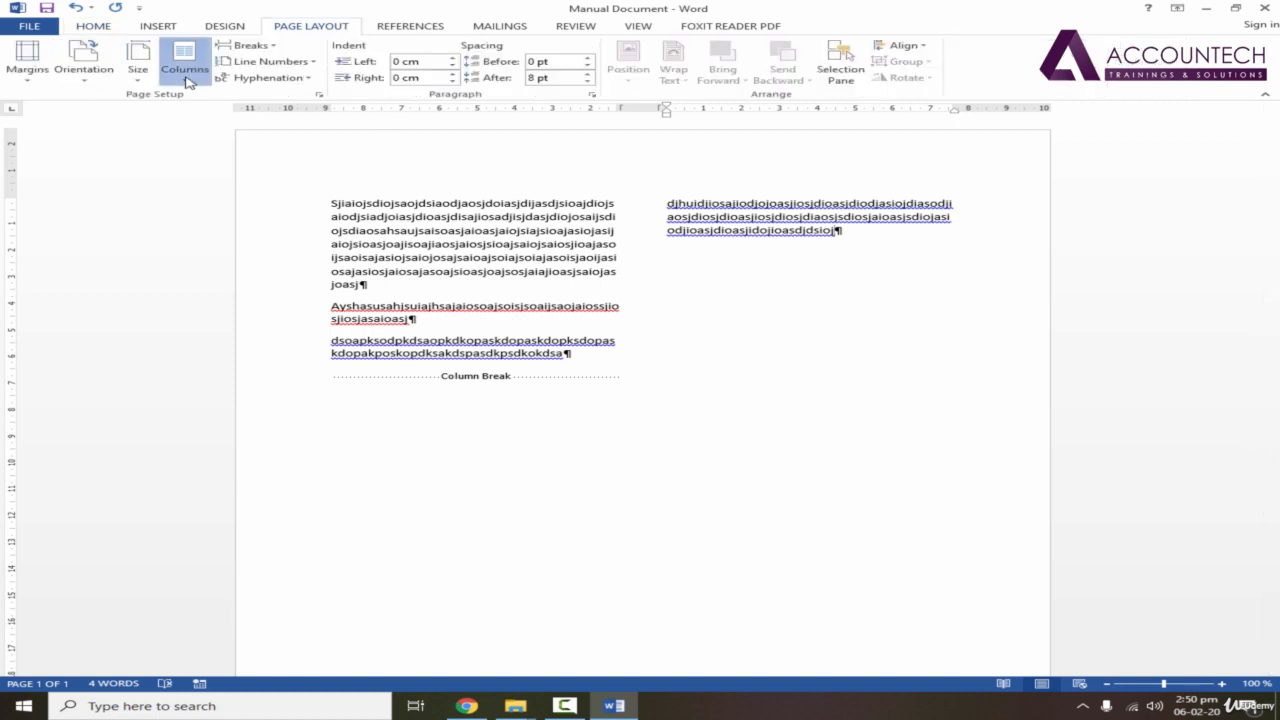
click(236, 251)
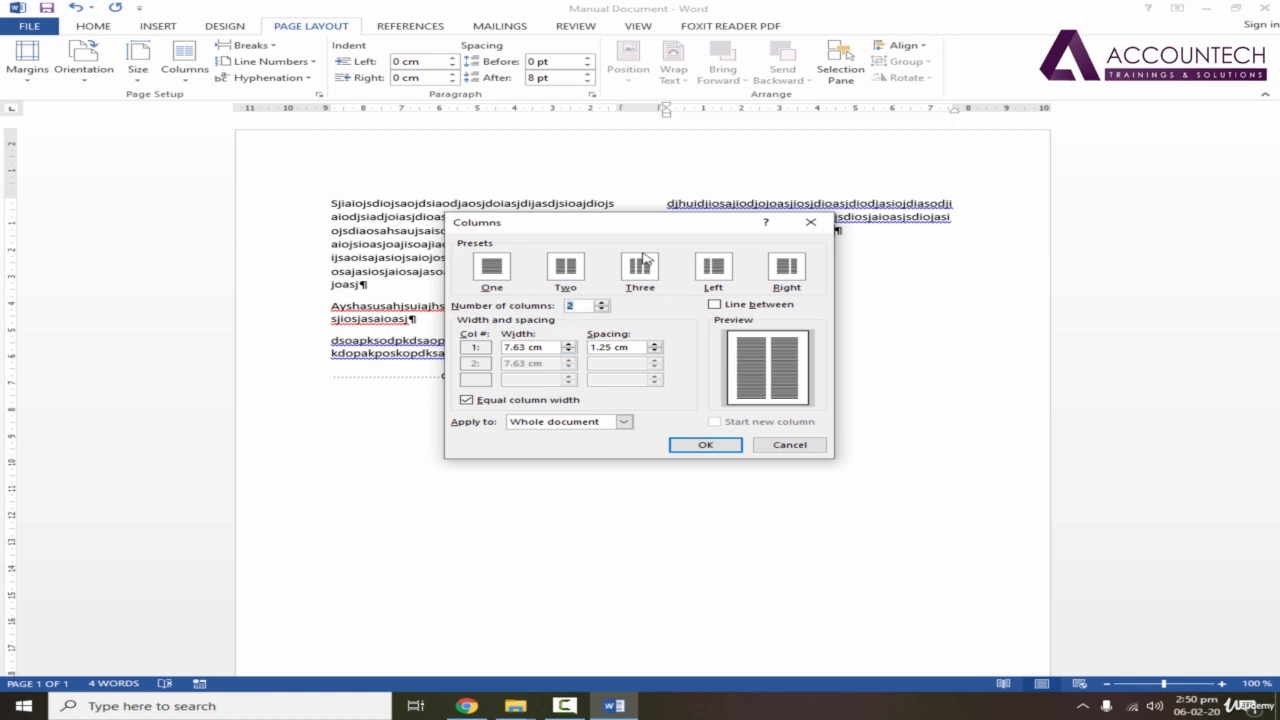
drag(664, 232, 950, 229)
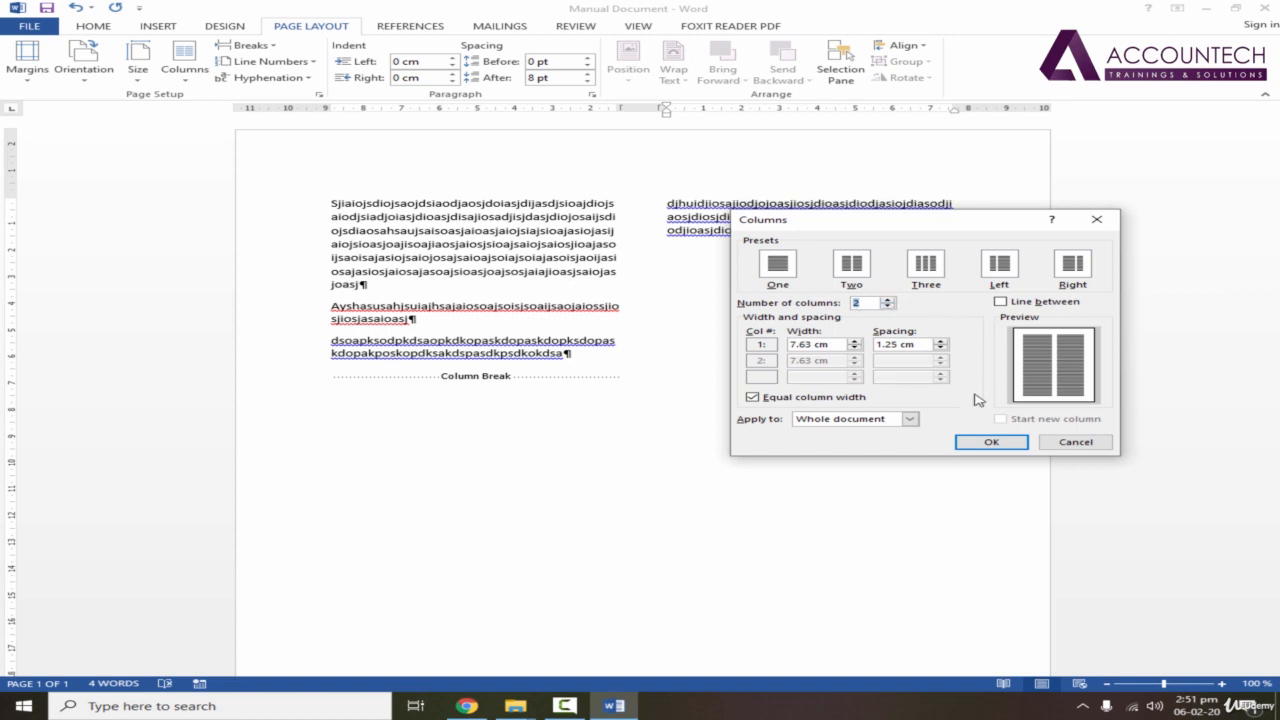
click(855, 341)
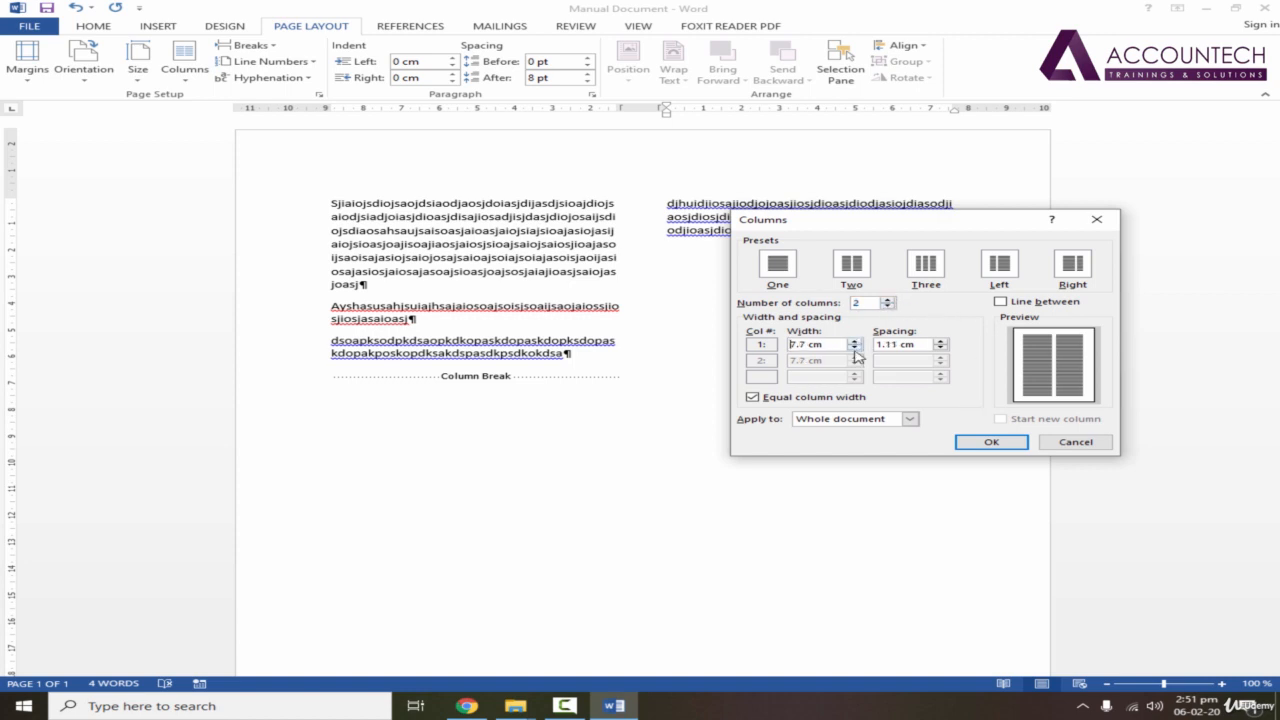
click(855, 349)
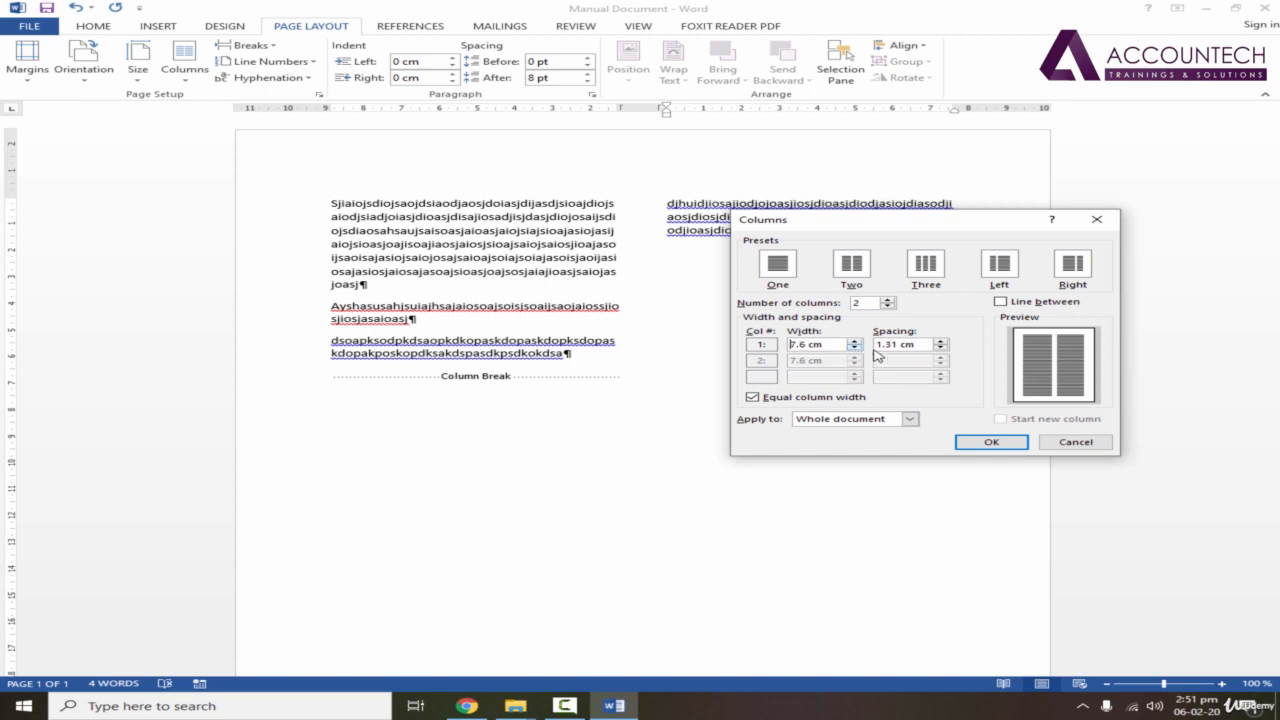
click(941, 342)
click(1016, 305)
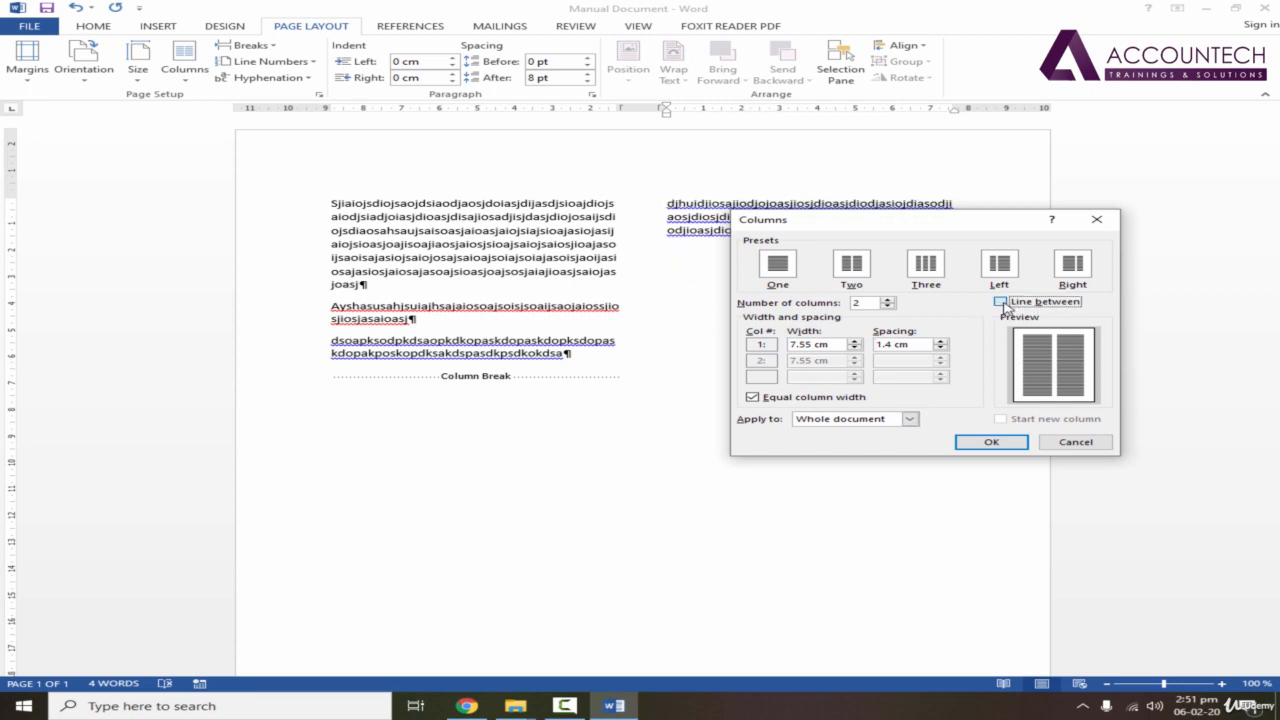
click(991, 442)
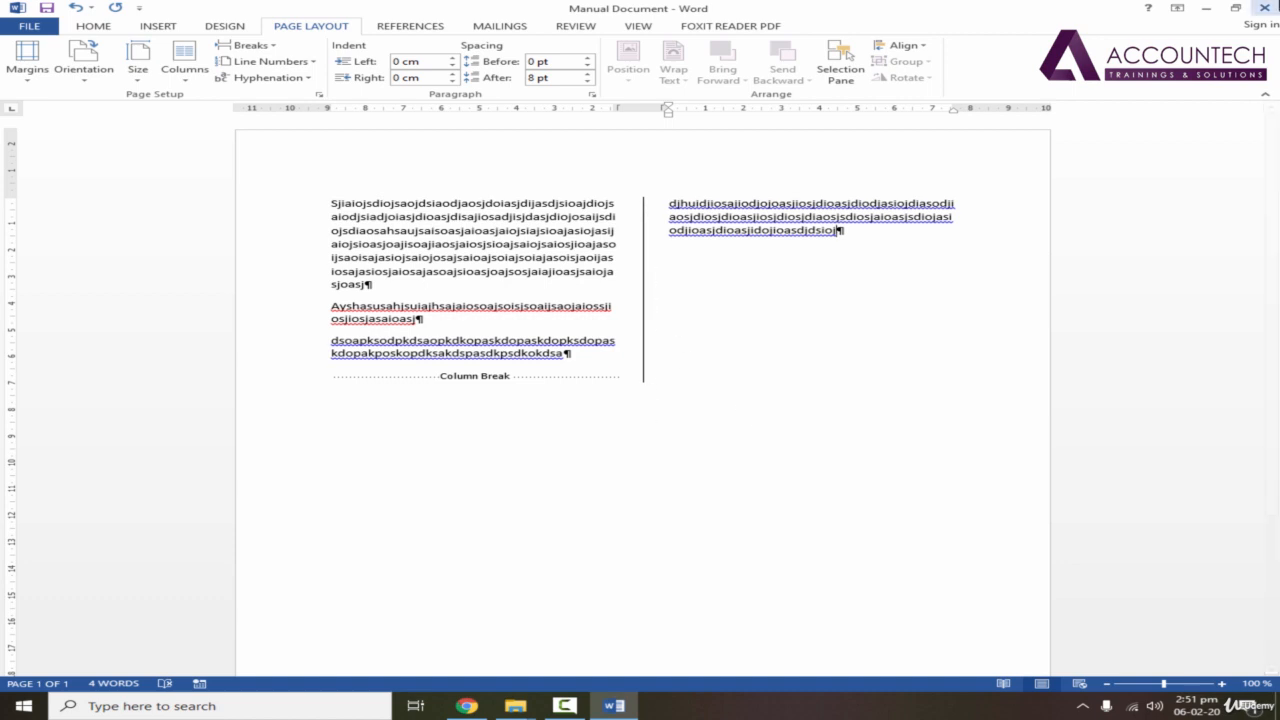
Close the Manual Document file and open the "32. Page-Appearance" document from the desktop.
click(1264, 8)
click(639, 377)
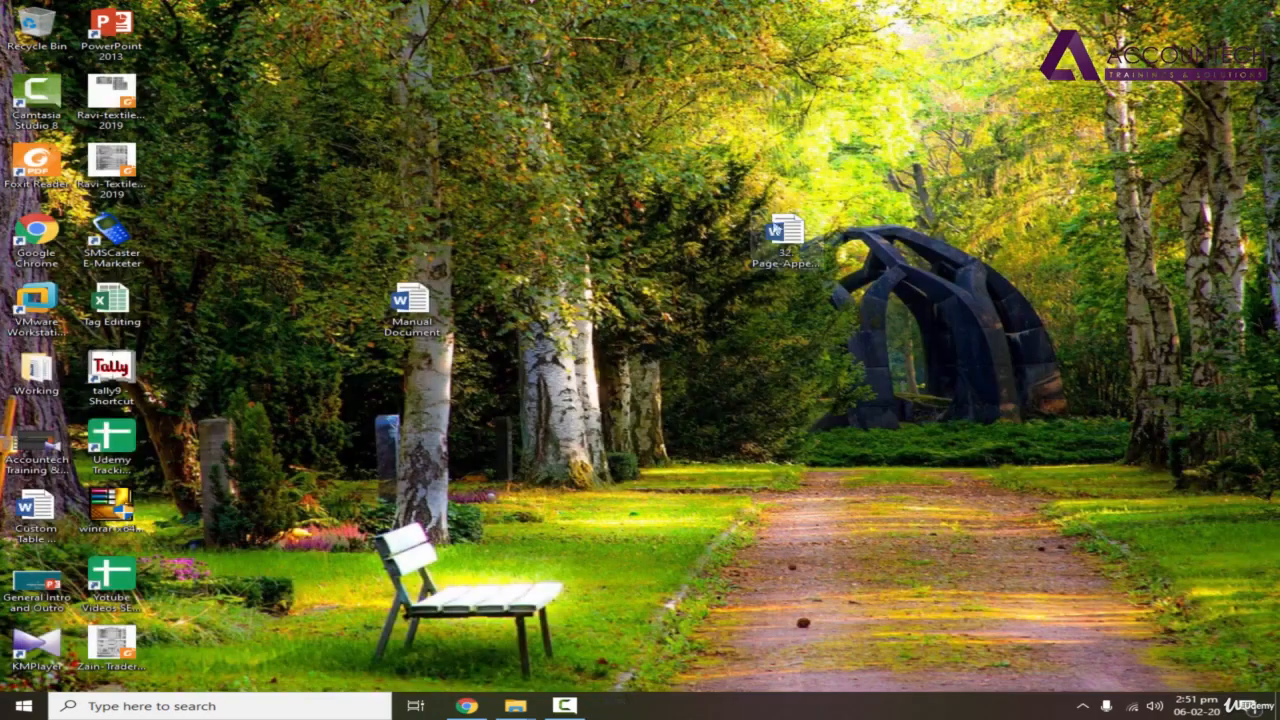
double_click(783, 232)
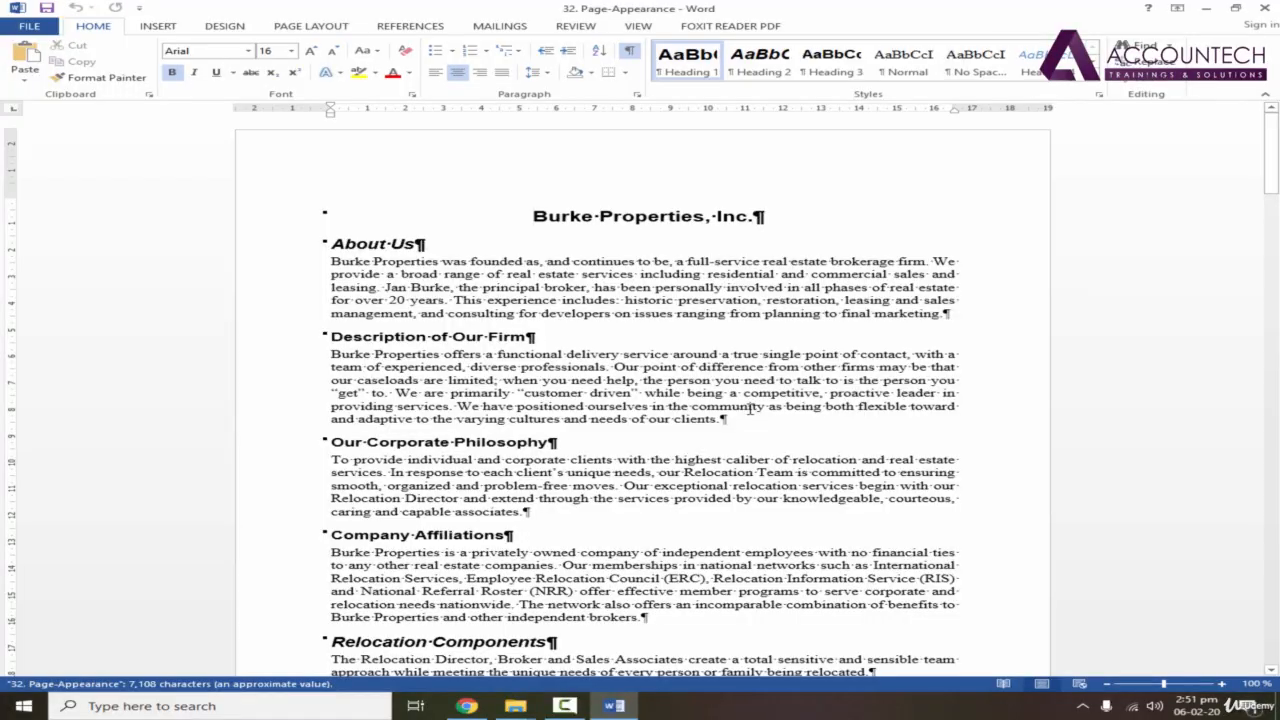
Lay out the entire text of the Burke Properties document in two columns.
key(ctrl+a)
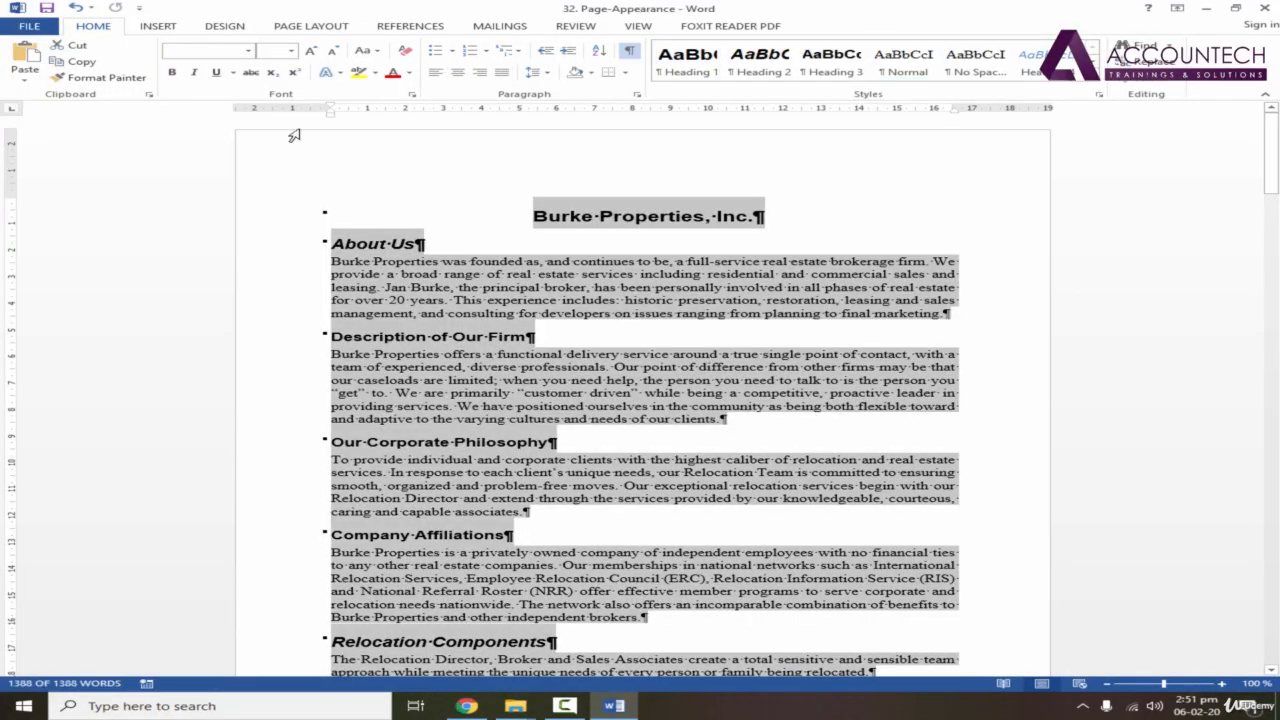
click(157, 26)
click(131, 65)
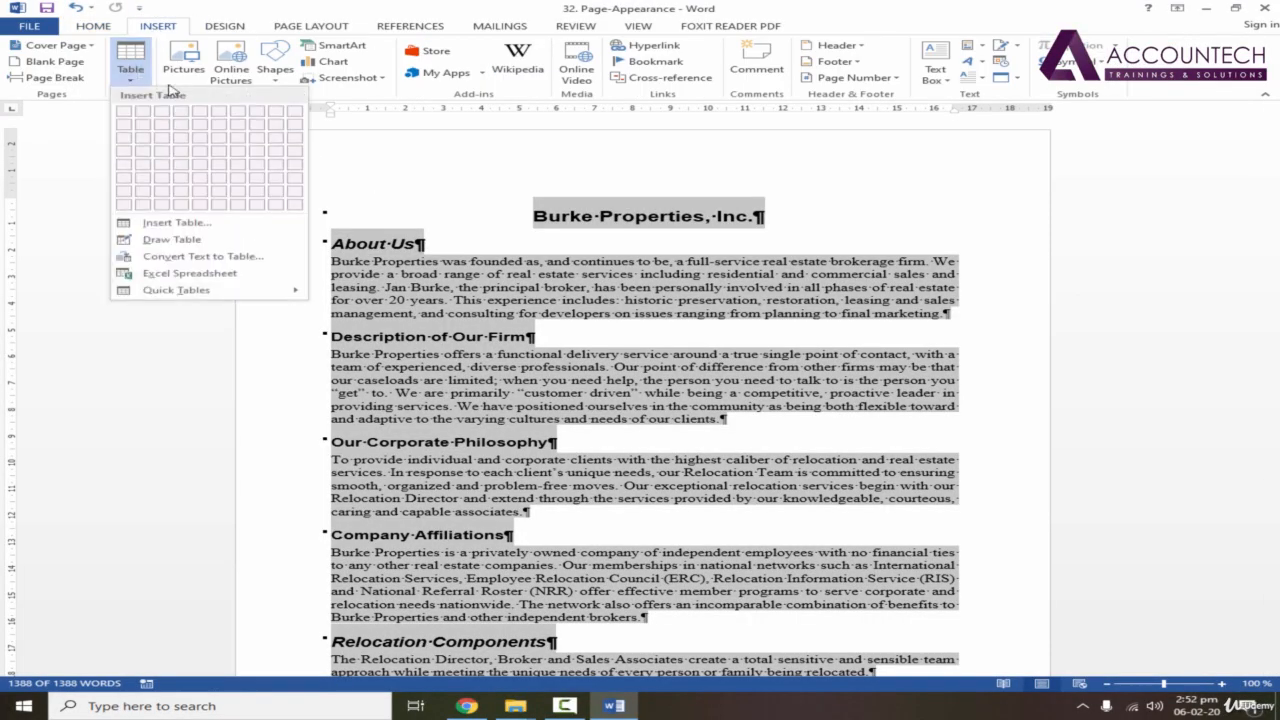
click(314, 30)
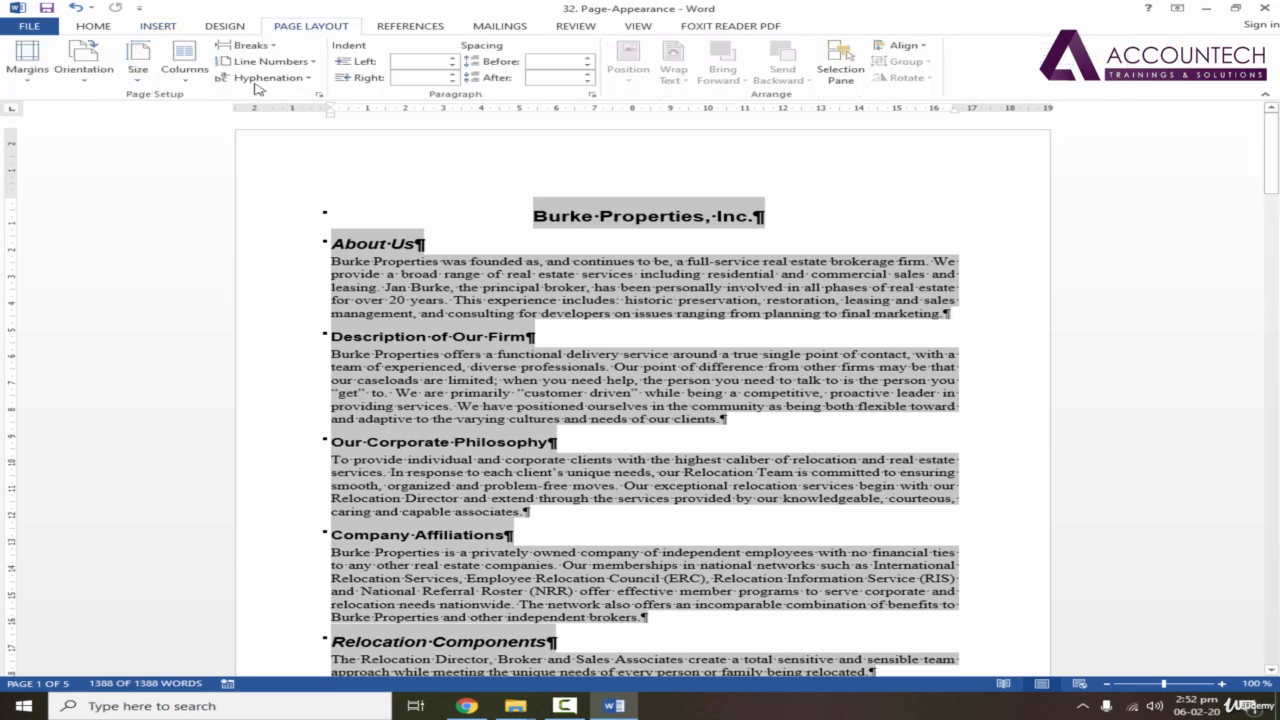
click(185, 65)
click(224, 133)
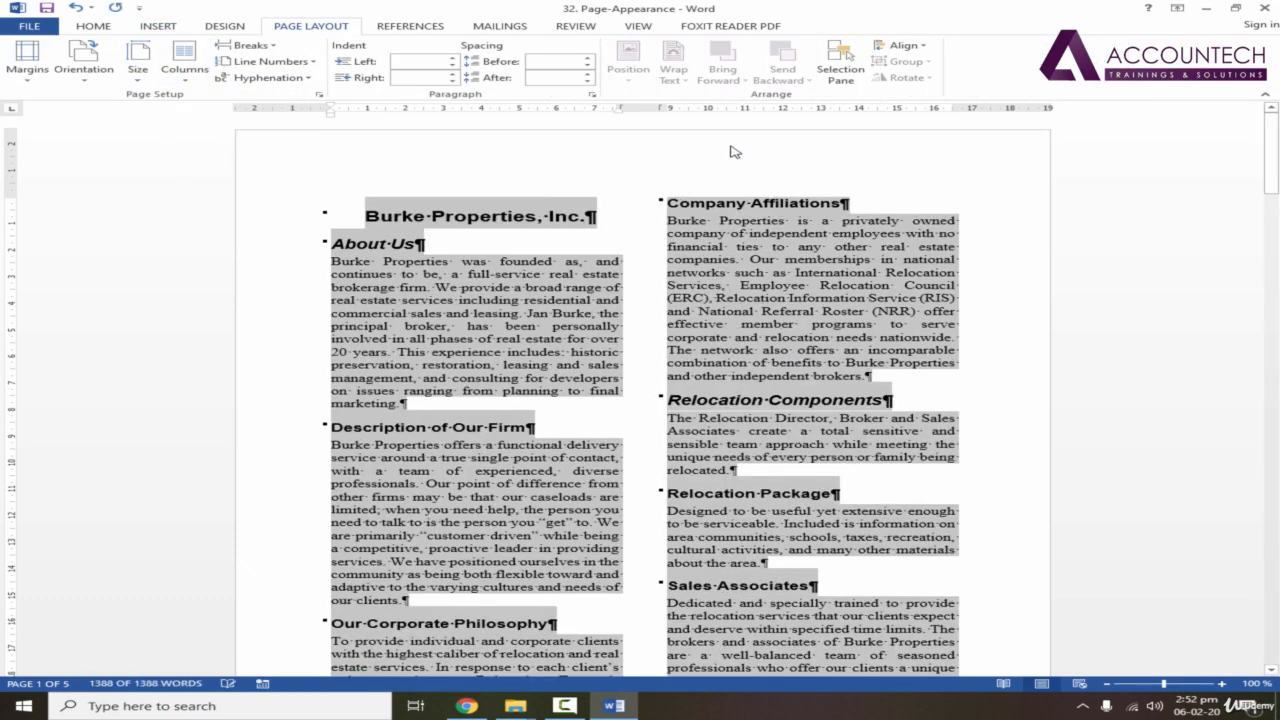
Add a line between the two columns of the selected Burke Properties text.
click(194, 76)
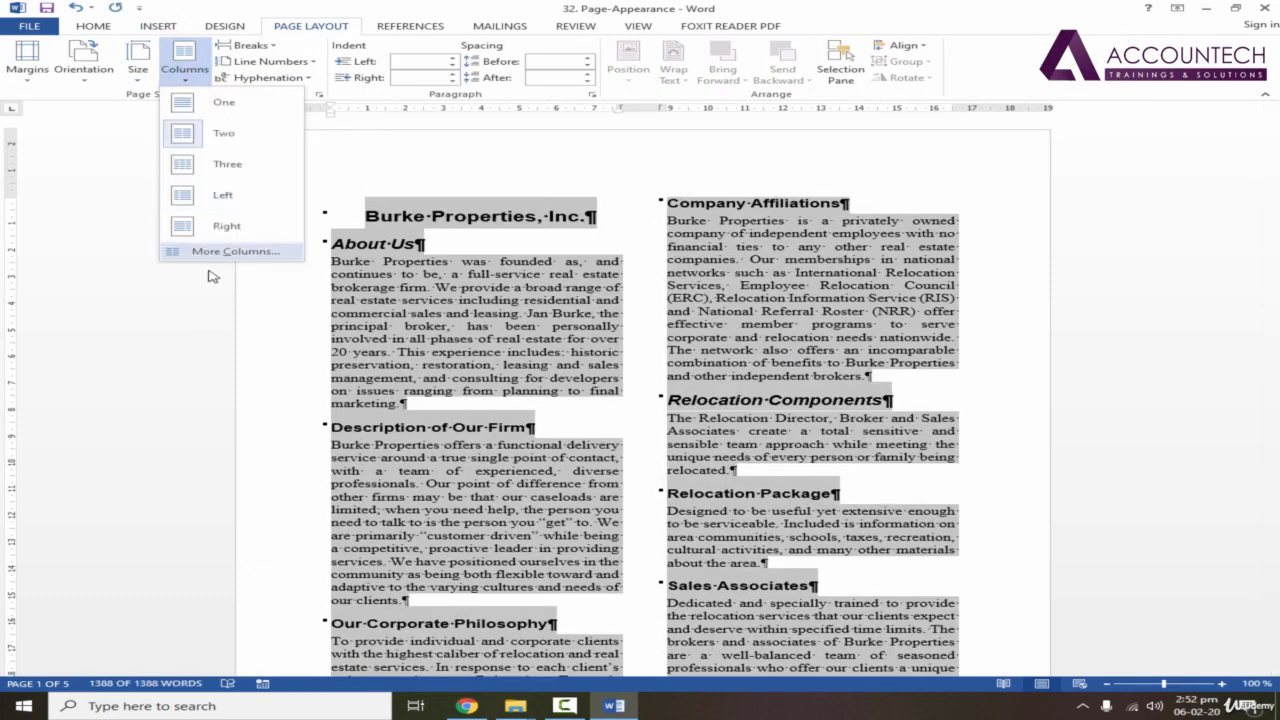
click(230, 252)
click(1026, 303)
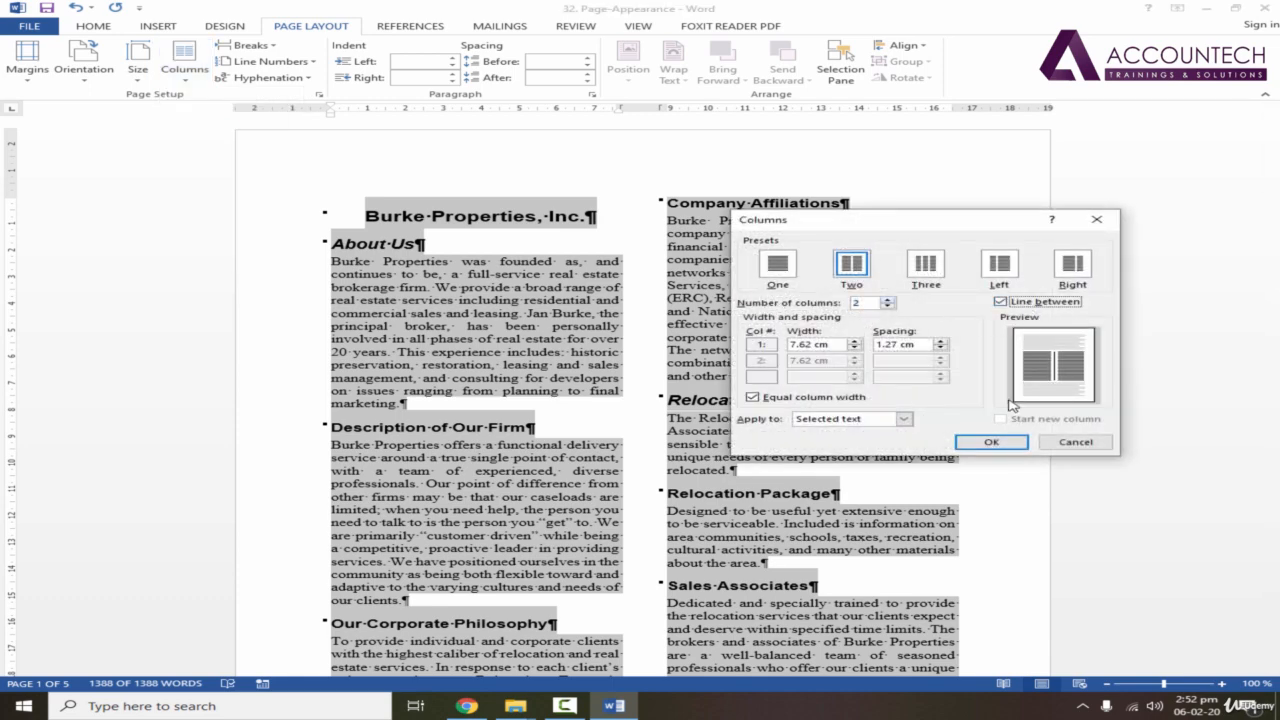
click(993, 443)
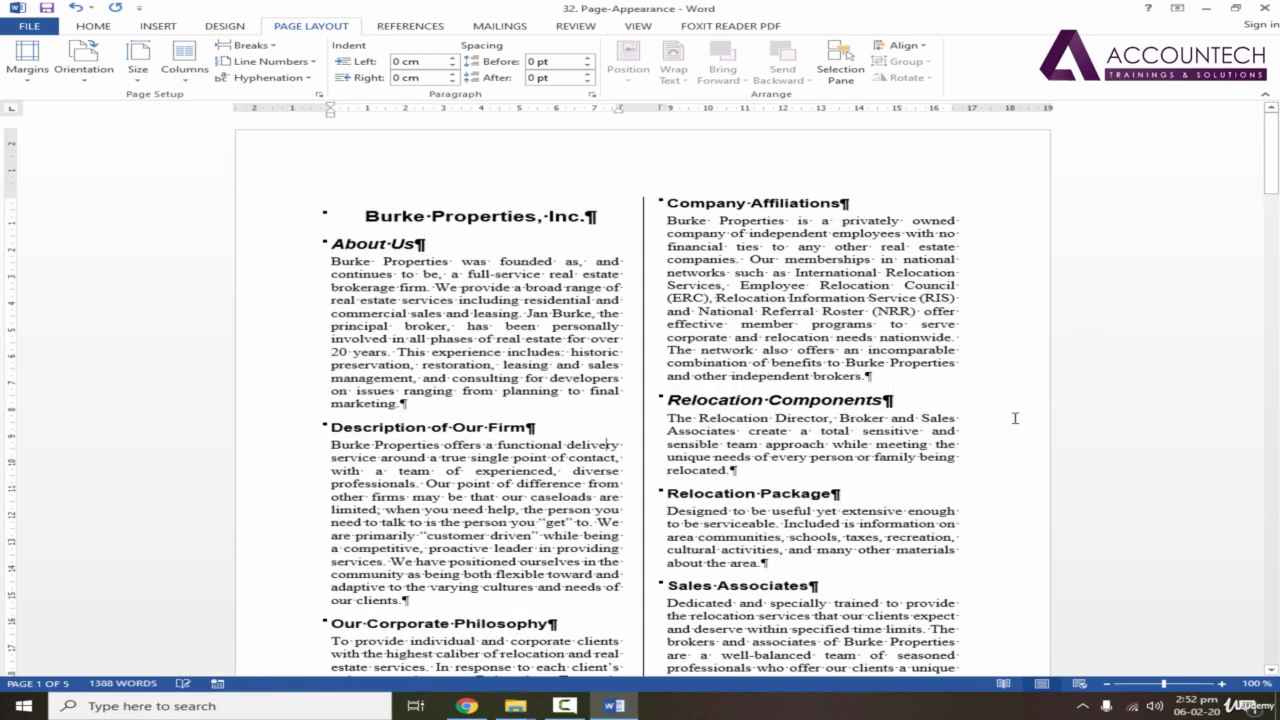